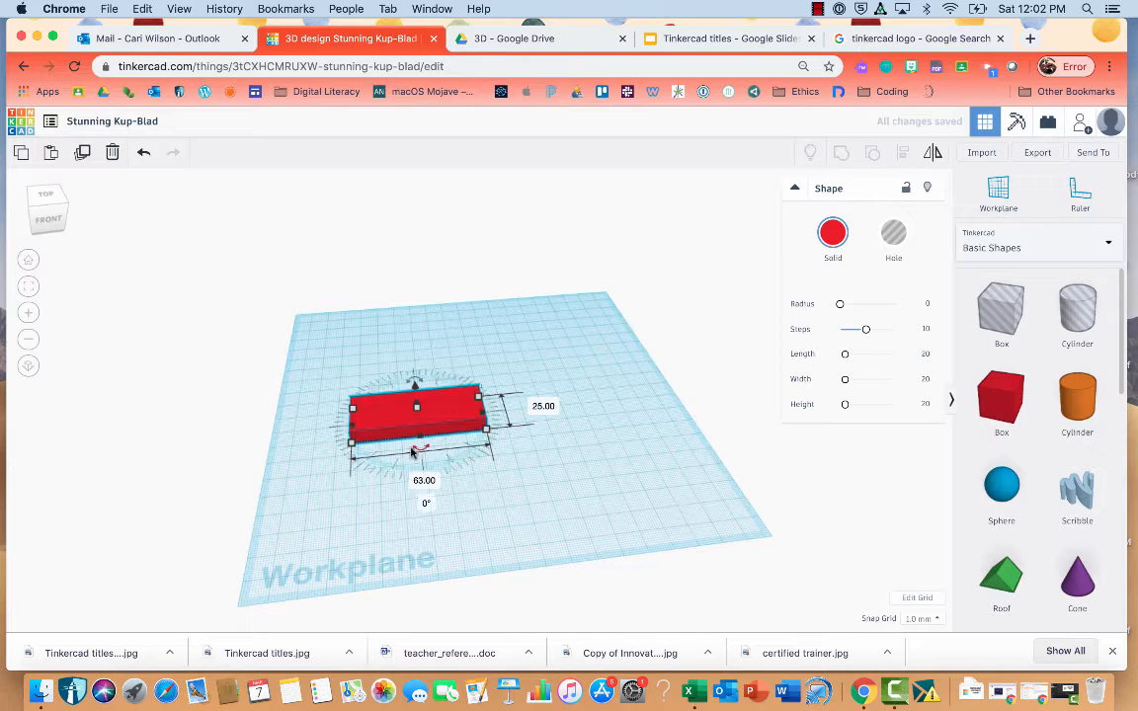
Move the red box about 10 mm along the workplane and place a cylinder beside it.
{"action": "left_click", "coordinate": [435, 411]}
{"action": "left_click_drag", "start_coordinate": [435, 411], "coordinate": [413, 411]}
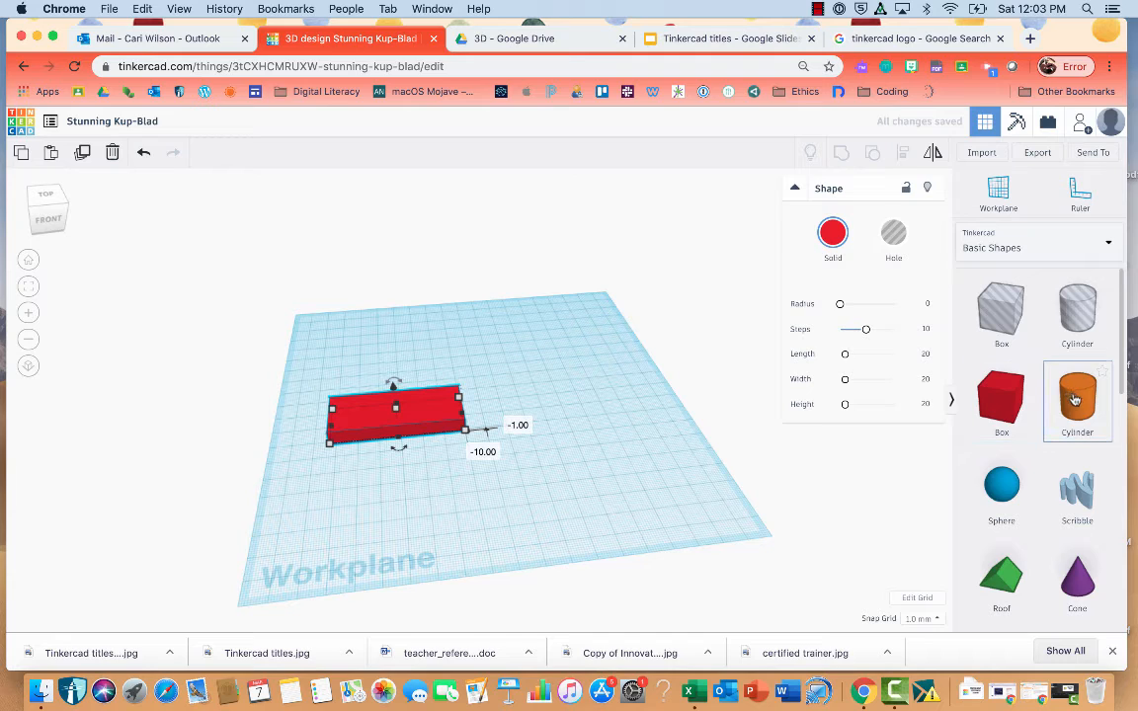
{"action": "left_click_drag", "start_coordinate": [1072, 397], "coordinate": [528, 398]}
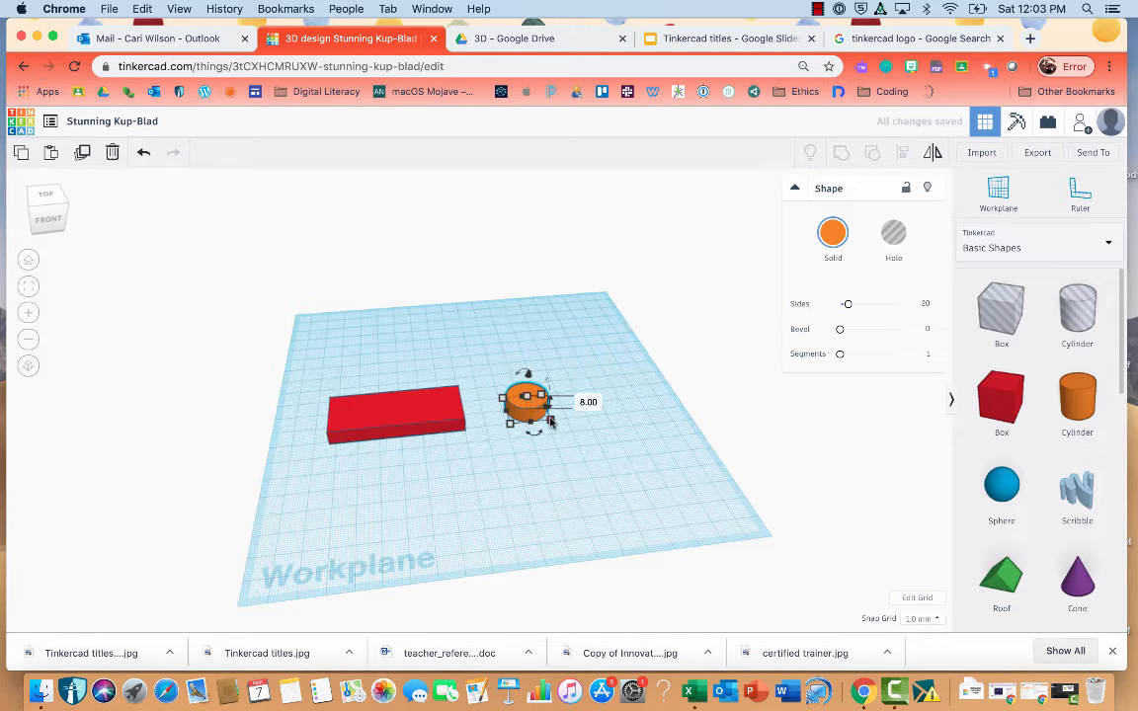
Enlarge the orange cylinder's base to 29 mm by 29 mm.
{"action": "left_click_drag", "start_coordinate": [554, 423], "coordinate": [568, 431]}
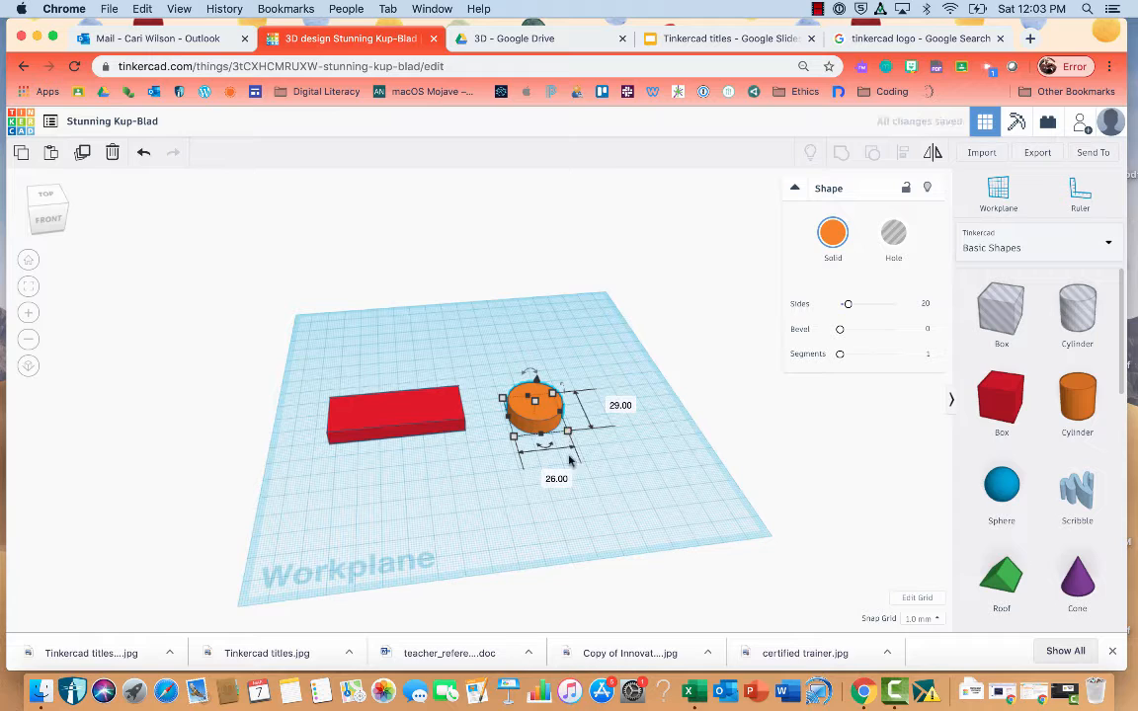
{"action": "left_click", "coordinate": [558, 483]}
{"action": "type", "text": "29.00"}
{"action": "key", "text": "Return"}
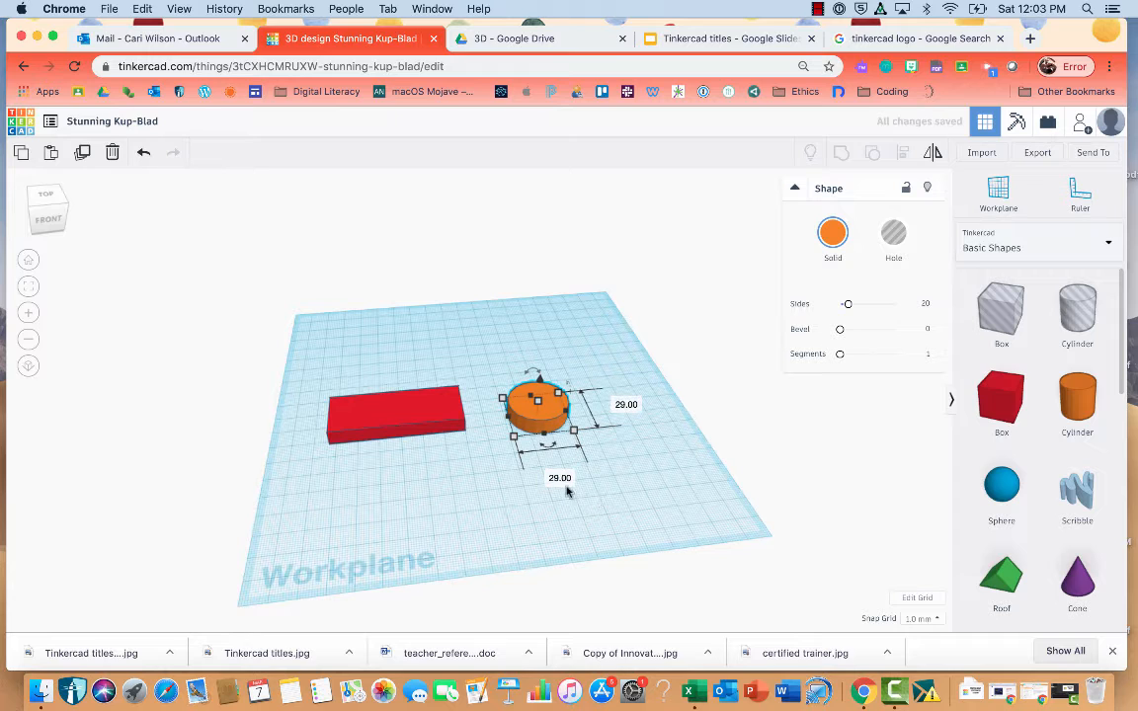
Stretch the cylinder's base width to 31 mm and reset it to 29 mm.
{"action": "mouse_move", "coordinate": [566, 411]}
{"action": "left_mouse_down"}
{"action": "mouse_move", "coordinate": [545, 433]}
{"action": "mouse_move", "coordinate": [577, 420]}
{"action": "left_mouse_up"}
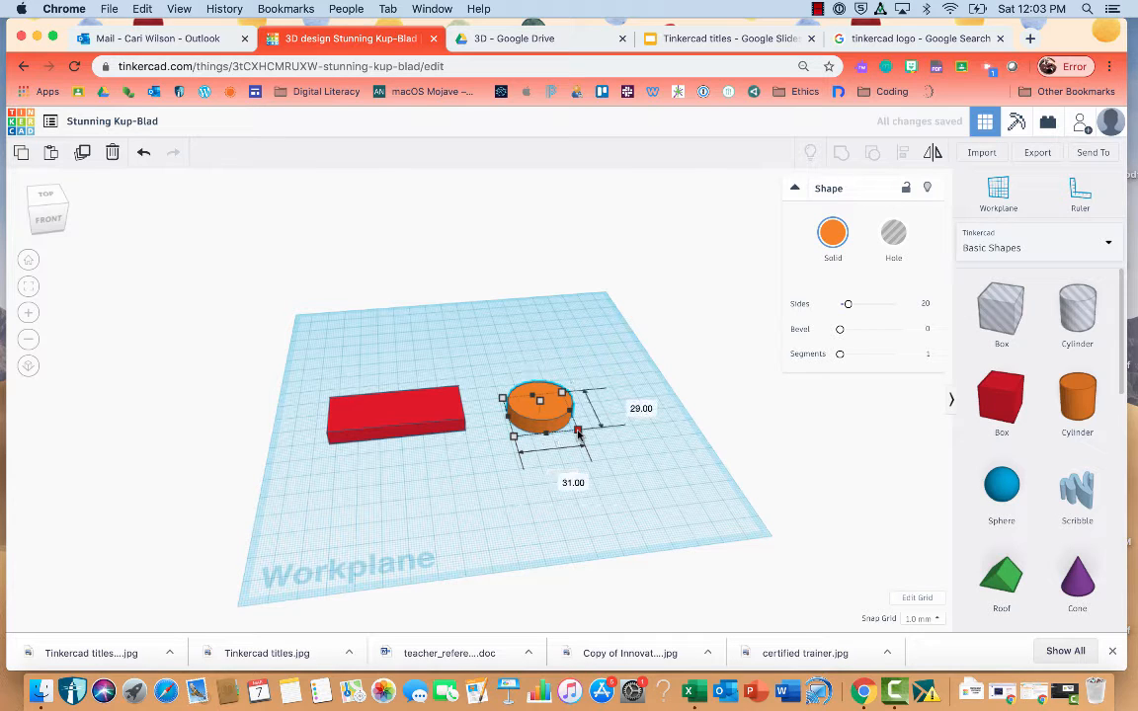
{"action": "left_click", "coordinate": [563, 478]}
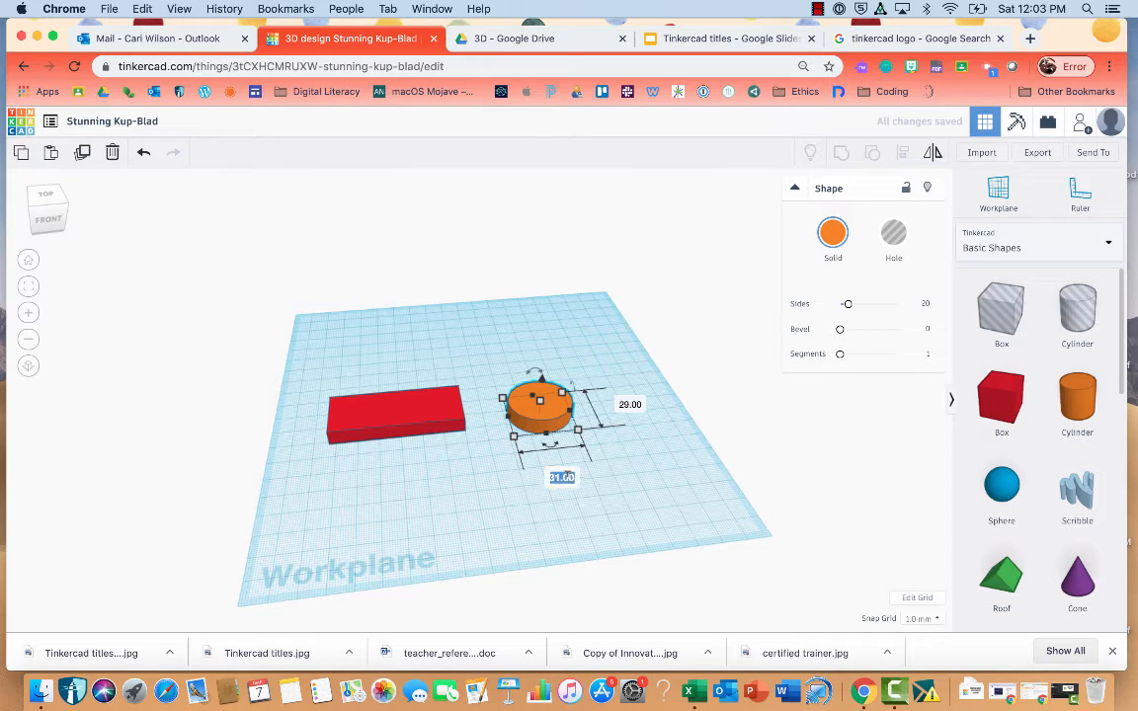
{"action": "type", "text": "29."}
{"action": "key", "text": "Return"}
Move the cylinder against the red box so that it slightly overlaps the box's short end.
{"action": "left_click_drag", "start_coordinate": [540, 398], "coordinate": [492, 393]}
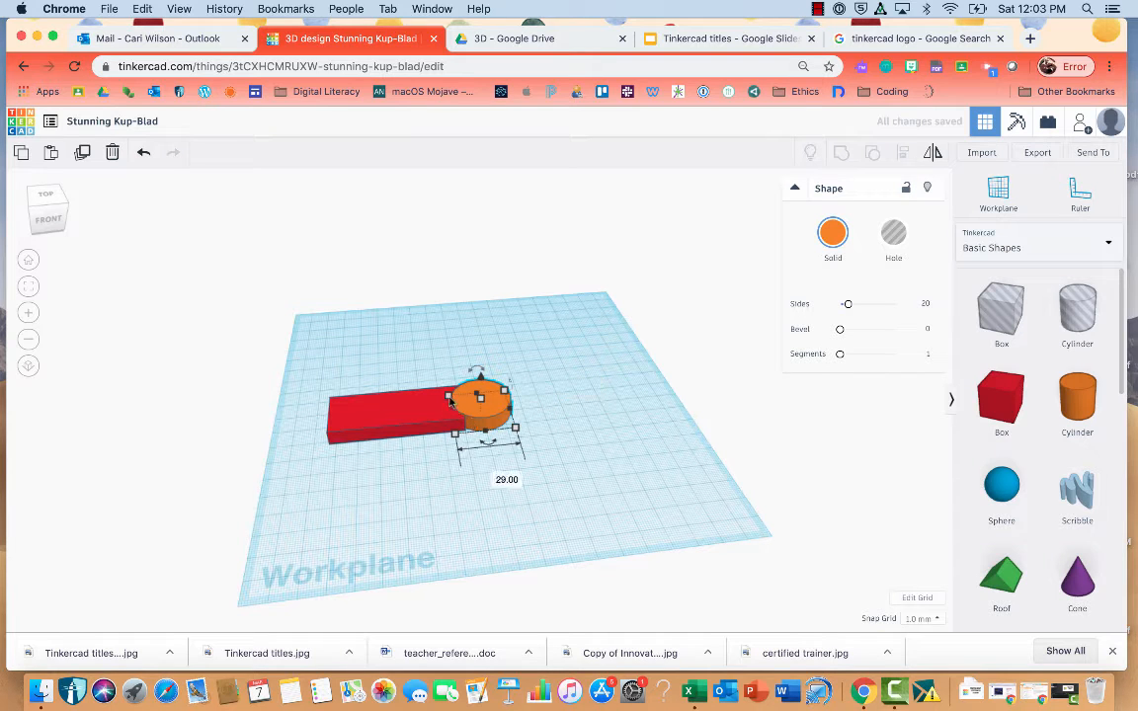
{"action": "left_click_drag", "start_coordinate": [499, 402], "coordinate": [508, 404]}
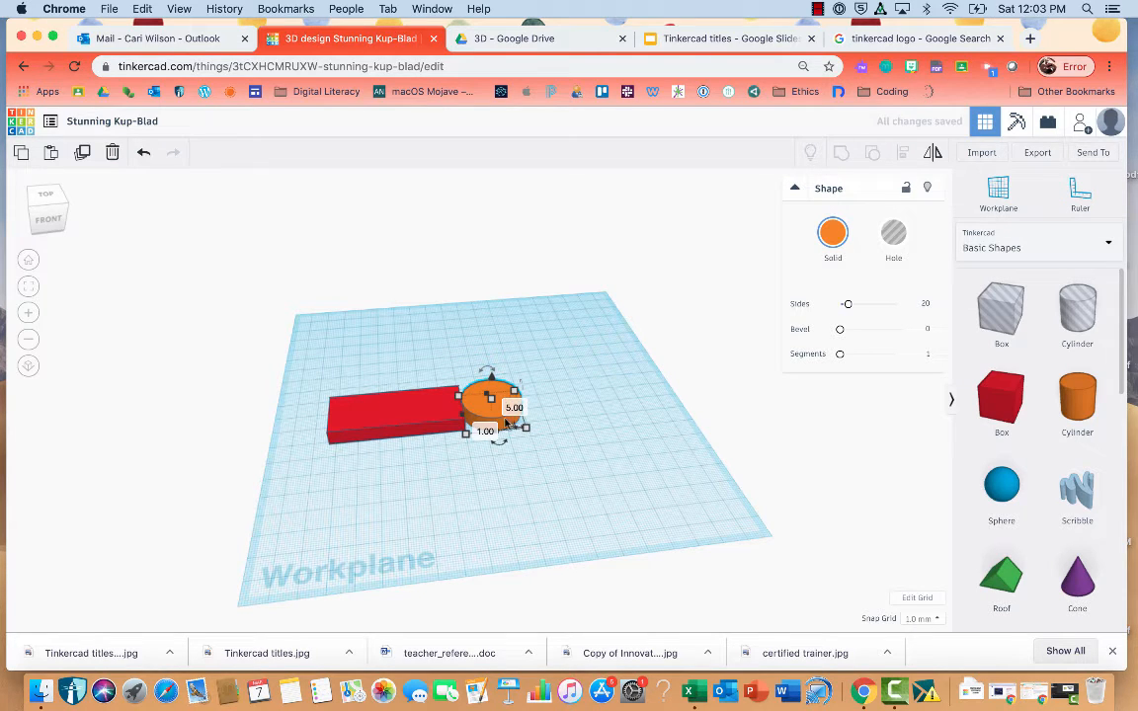
{"action": "left_click_drag", "start_coordinate": [491, 415], "coordinate": [484, 417]}
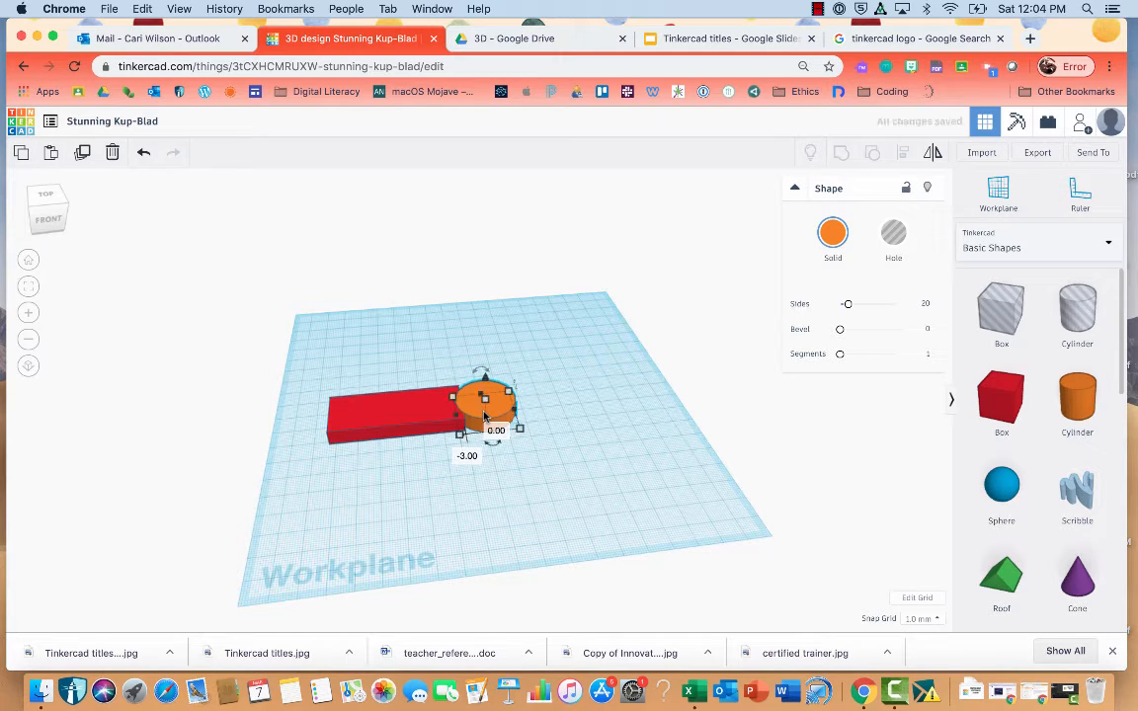
Align the red box and the cylinder on their shared lengthwise centre line and group them into one shape.
{"action": "left_click", "coordinate": [395, 477]}
{"action": "left_click", "coordinate": [384, 420]}
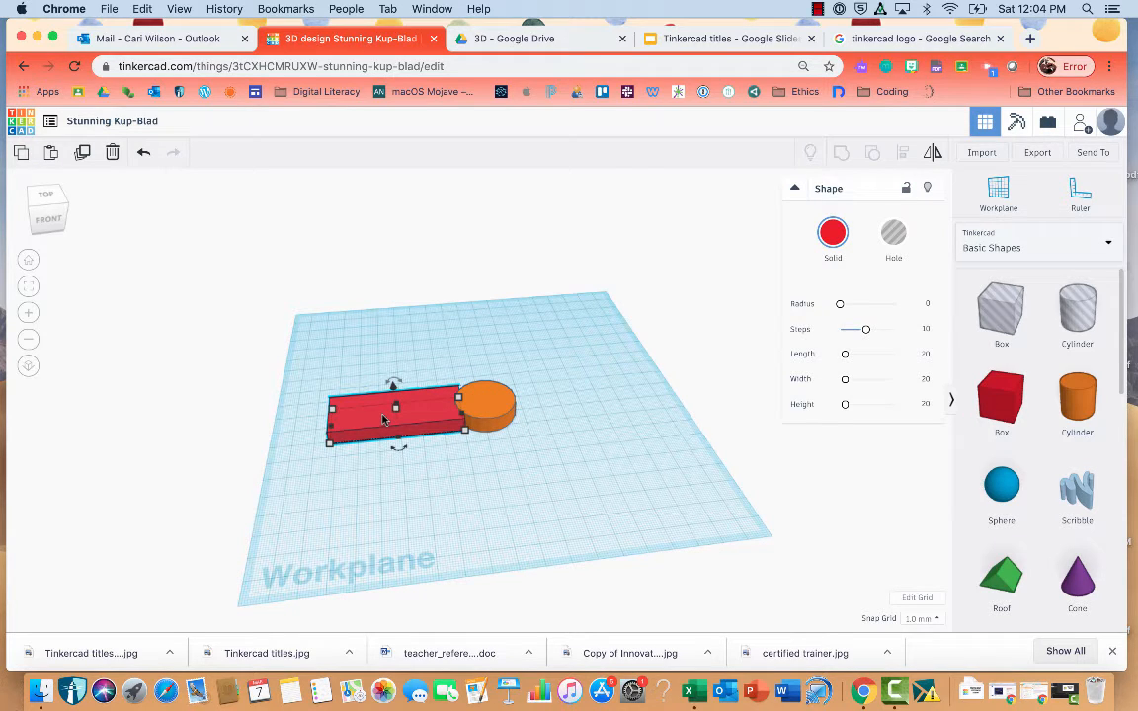
{"action": "left_click", "coordinate": [485, 402], "text": "shift"}
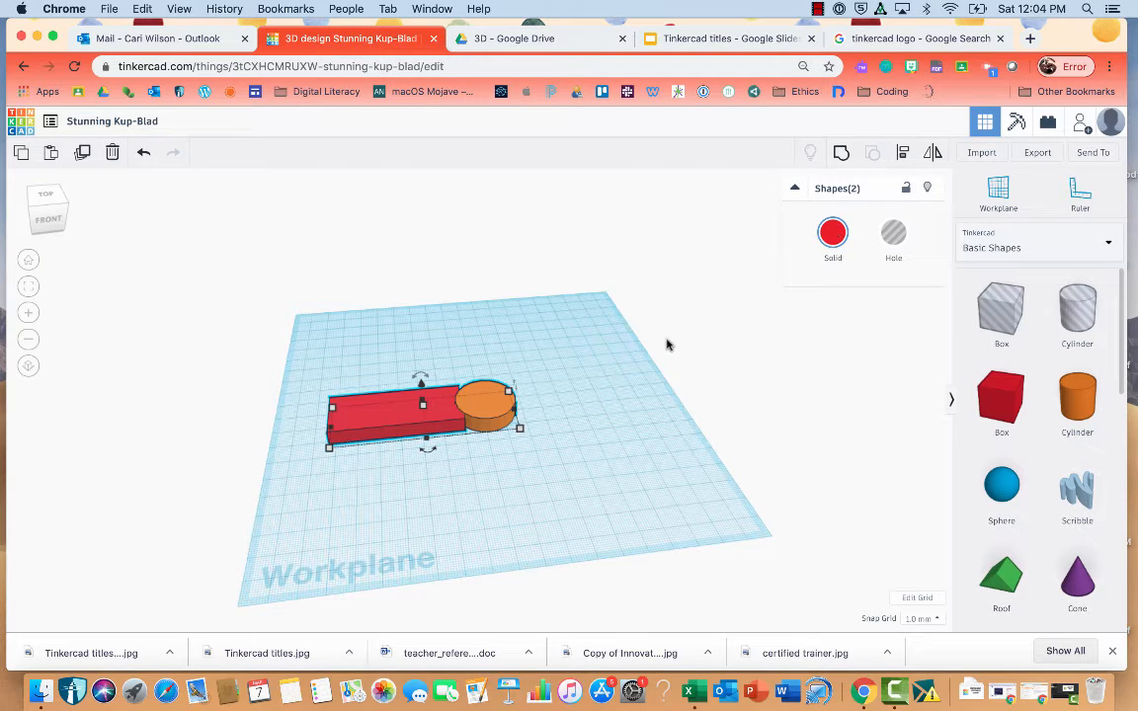
{"action": "left_click", "coordinate": [904, 154]}
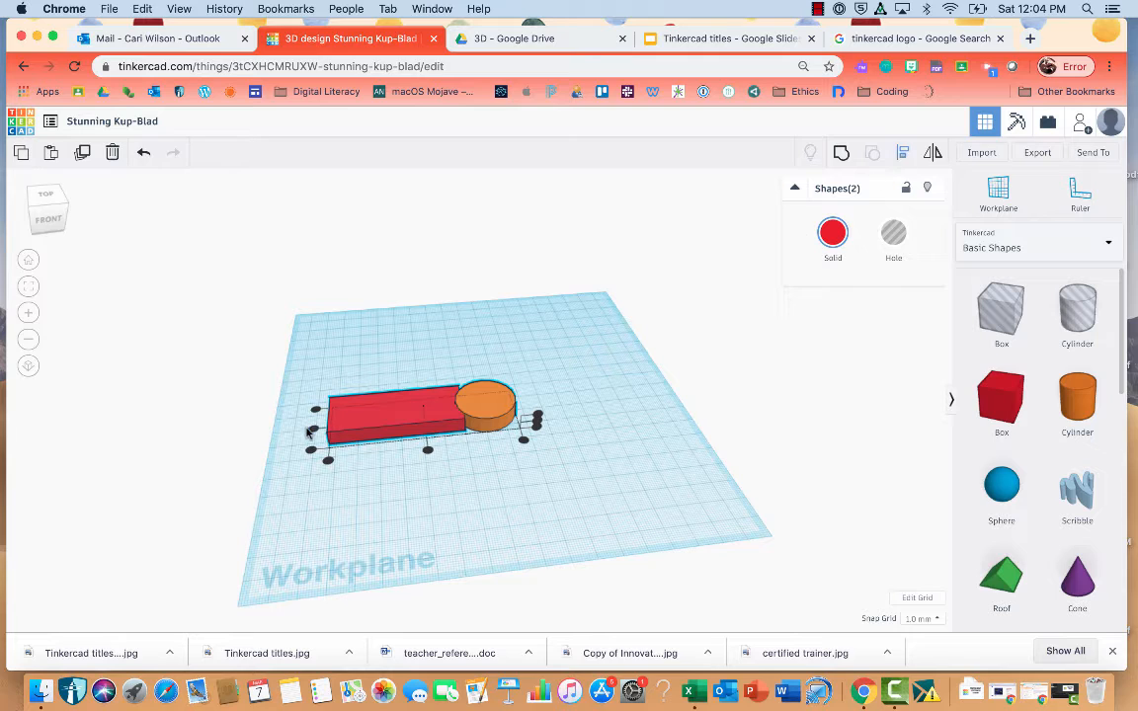
{"action": "left_click", "coordinate": [314, 433]}
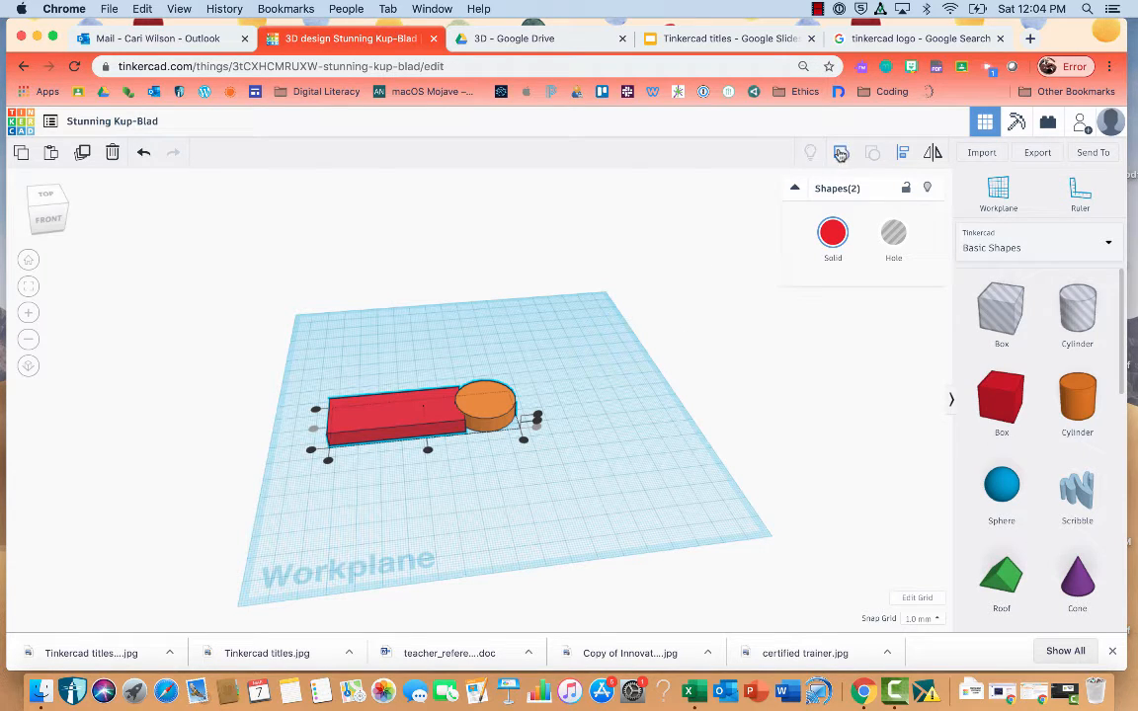
{"action": "left_click", "coordinate": [841, 154]}
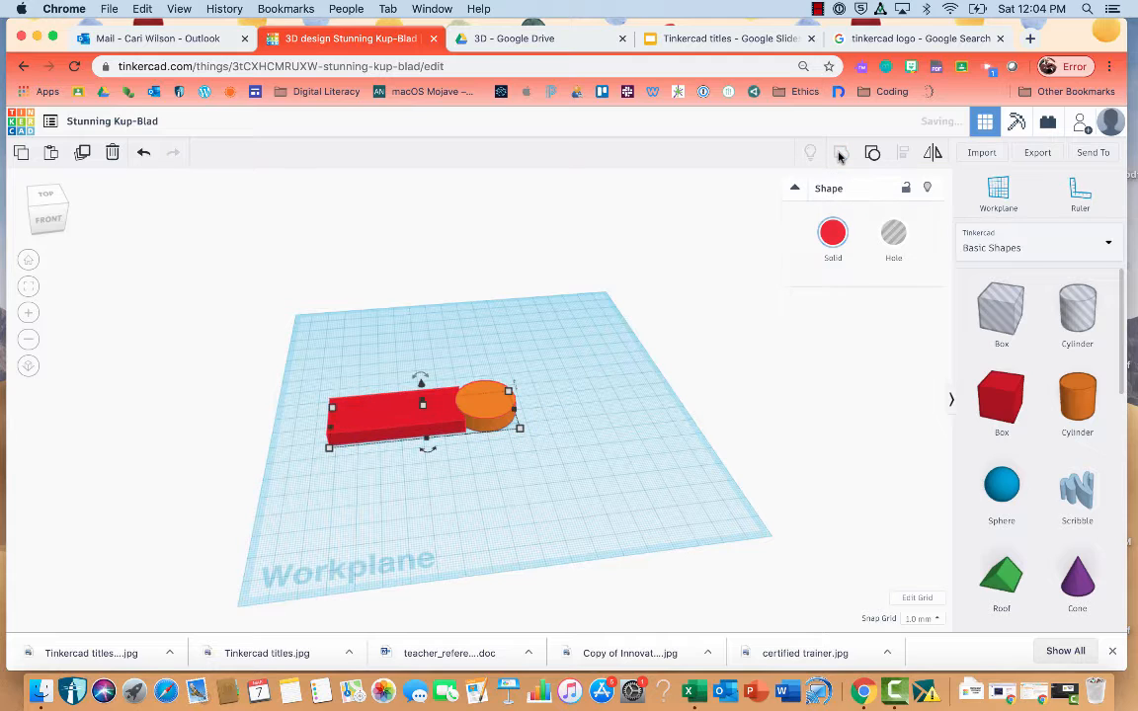
{"action": "left_click", "coordinate": [562, 470]}
Move the grouped shape about 23 mm across and 9 mm forward on the workplane and recolour it blue.
{"action": "left_click_drag", "start_coordinate": [415, 416], "coordinate": [450, 423]}
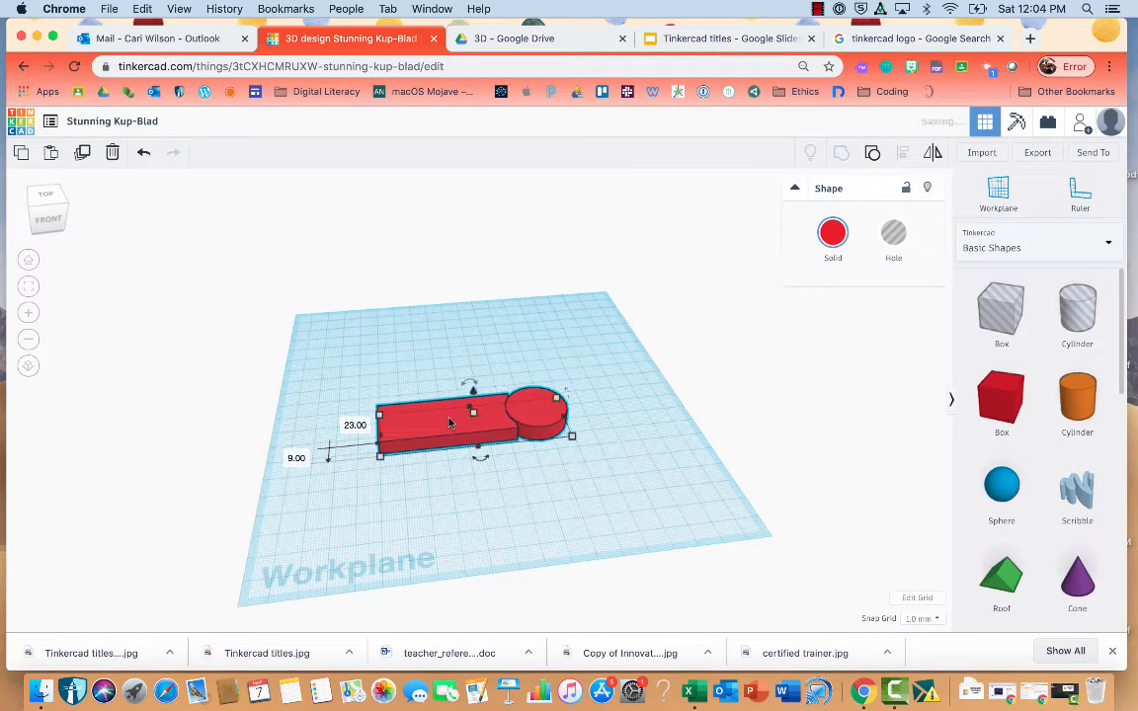
{"action": "left_click", "coordinate": [833, 235]}
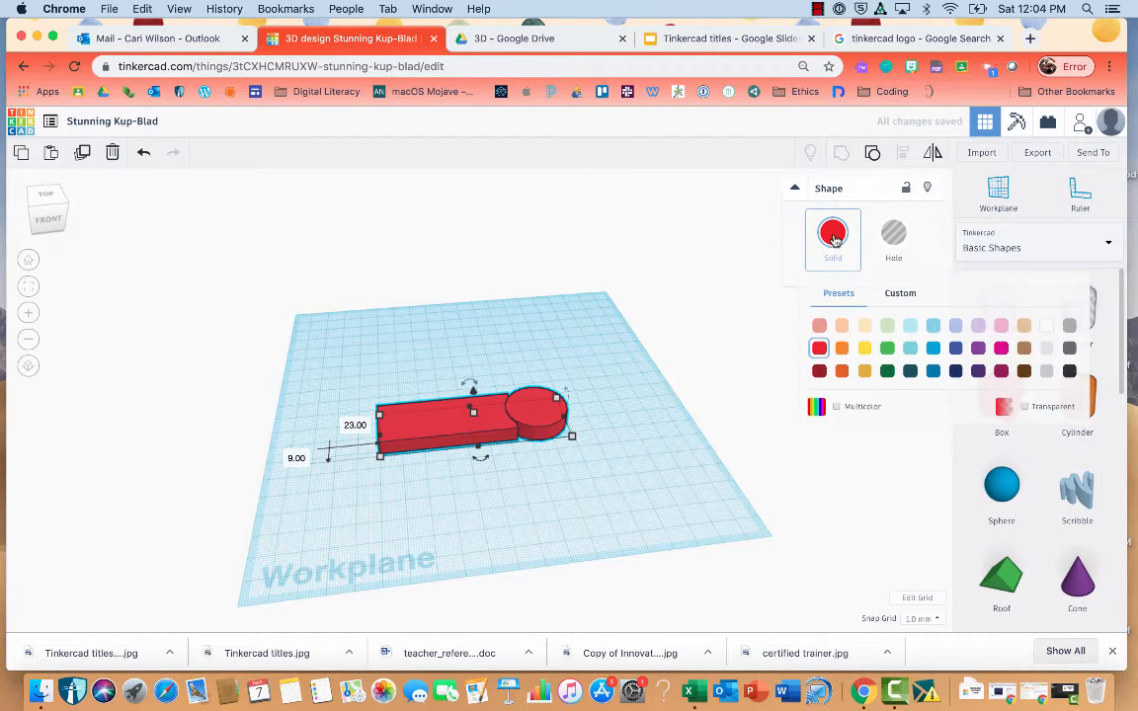
{"action": "left_click", "coordinate": [932, 349]}
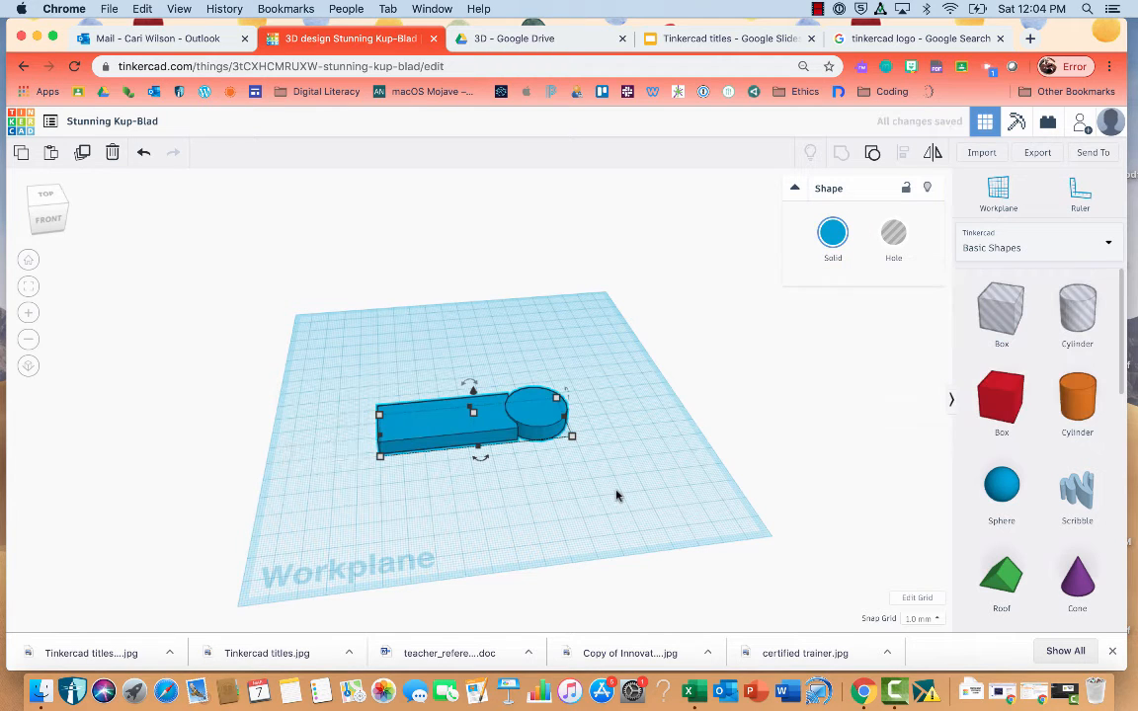
{"action": "left_click", "coordinate": [617, 496]}
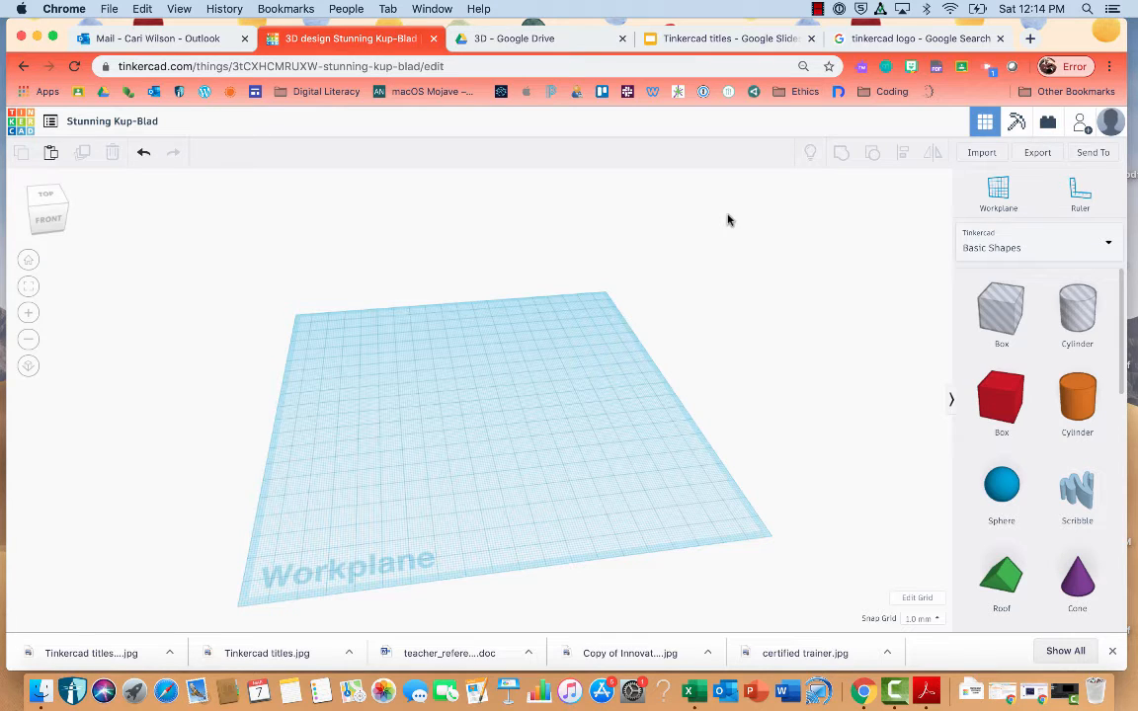
Add a cylinder with a 24 mm by 24 mm base to the empty workplane and stretch it into a tall column.
{"action": "left_click_drag", "start_coordinate": [1077, 400], "coordinate": [461, 444]}
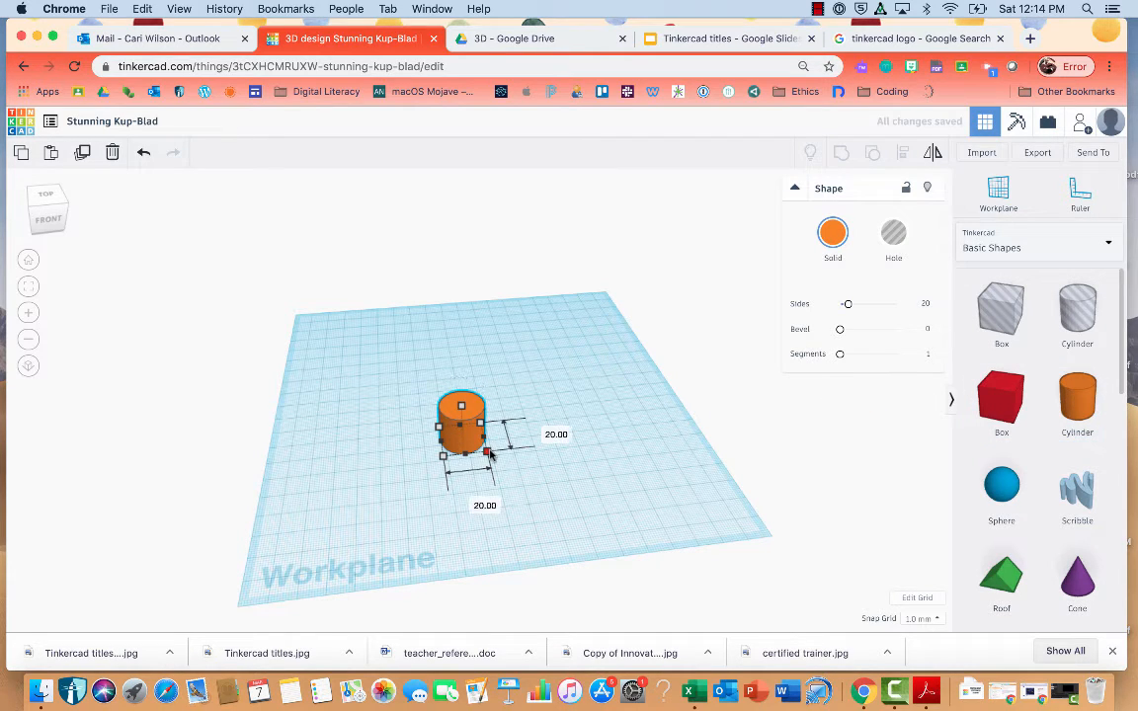
{"action": "left_click_drag", "start_coordinate": [490, 454], "coordinate": [503, 480]}
{"action": "left_click", "coordinate": [556, 436]}
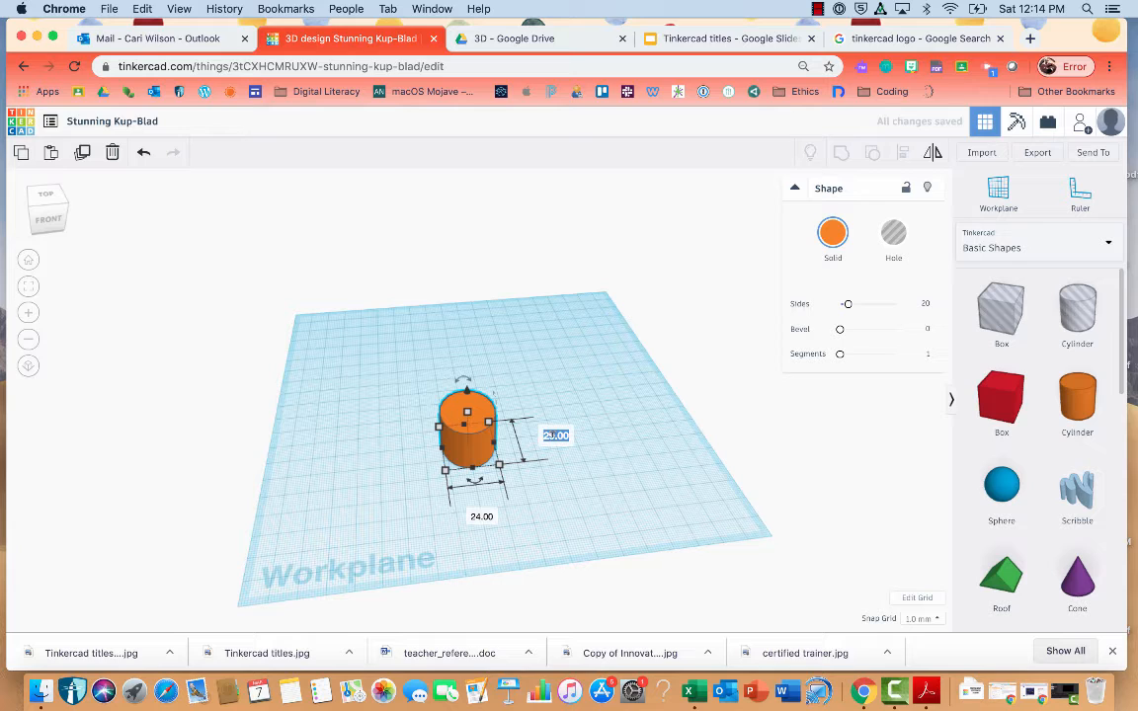
{"action": "type", "text": "24.00"}
{"action": "key", "text": "Return"}
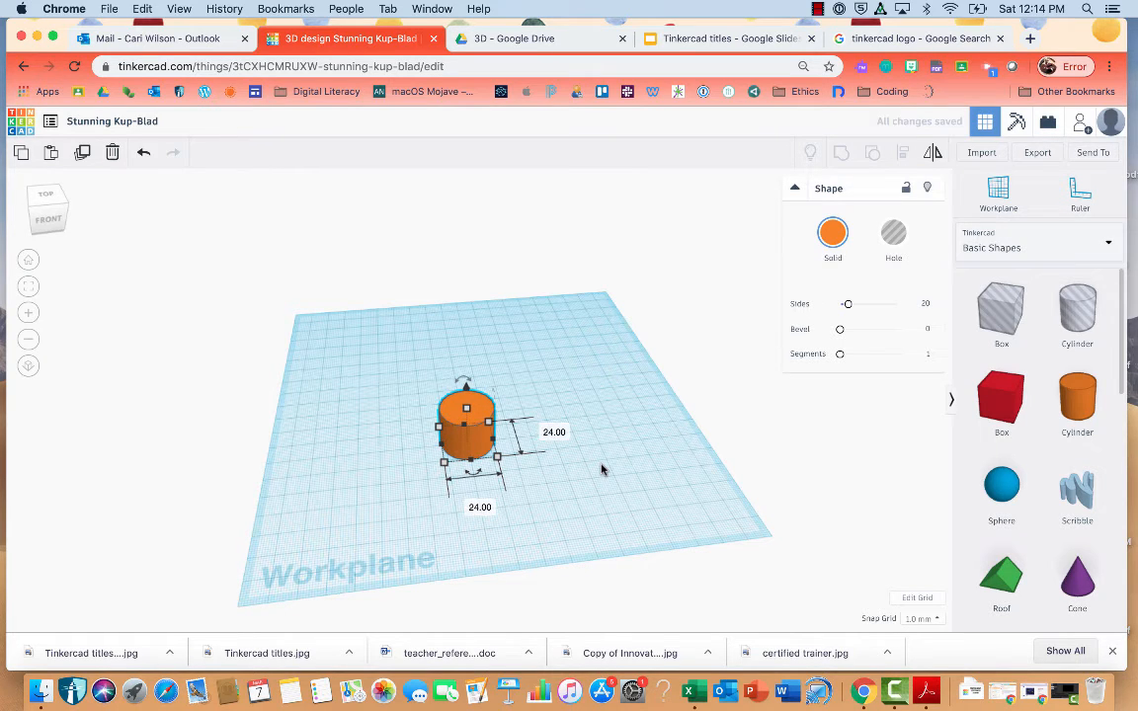
{"action": "left_click_drag", "start_coordinate": [469, 411], "coordinate": [472, 361]}
{"action": "left_click", "coordinate": [567, 452]}
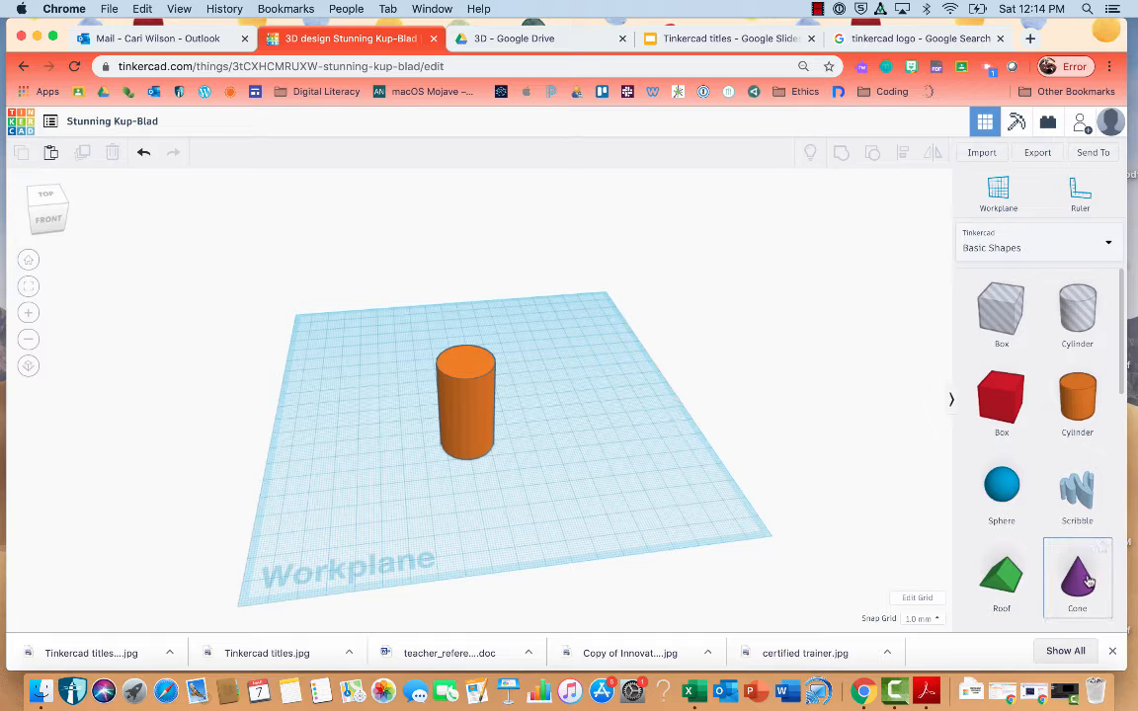
Place a cone at the cylinder's position and raise it 46 mm onto the cylinder's top.
{"action": "left_click_drag", "start_coordinate": [1088, 582], "coordinate": [465, 447]}
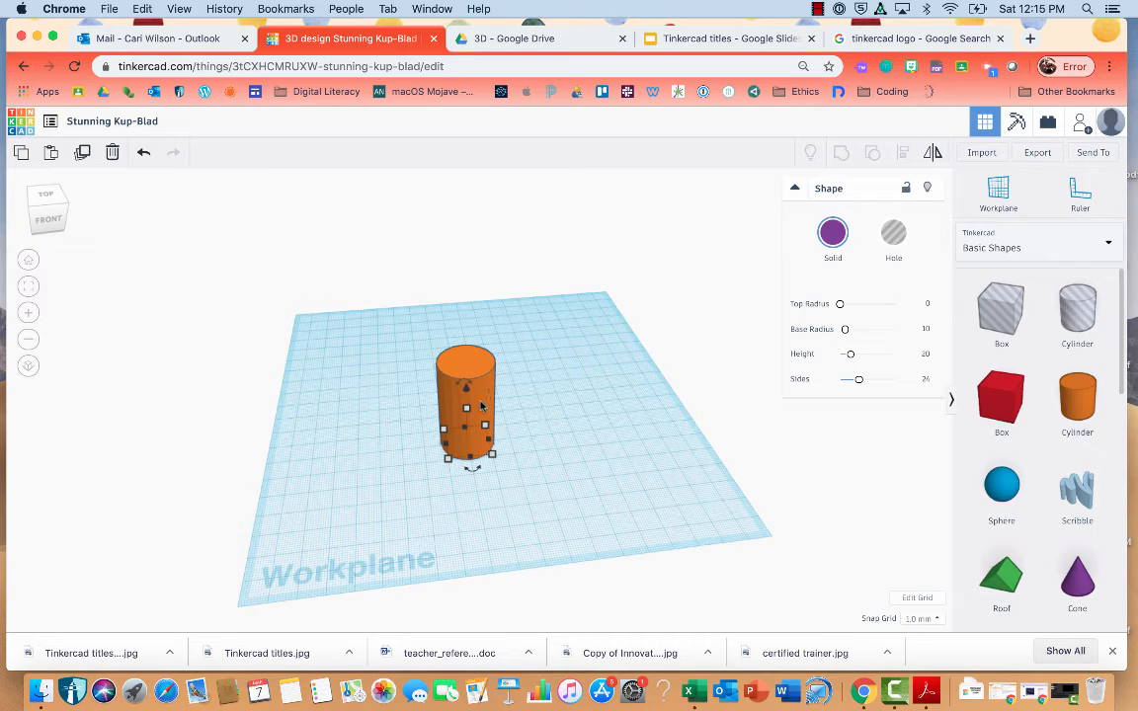
{"action": "left_click_drag", "start_coordinate": [468, 393], "coordinate": [463, 294]}
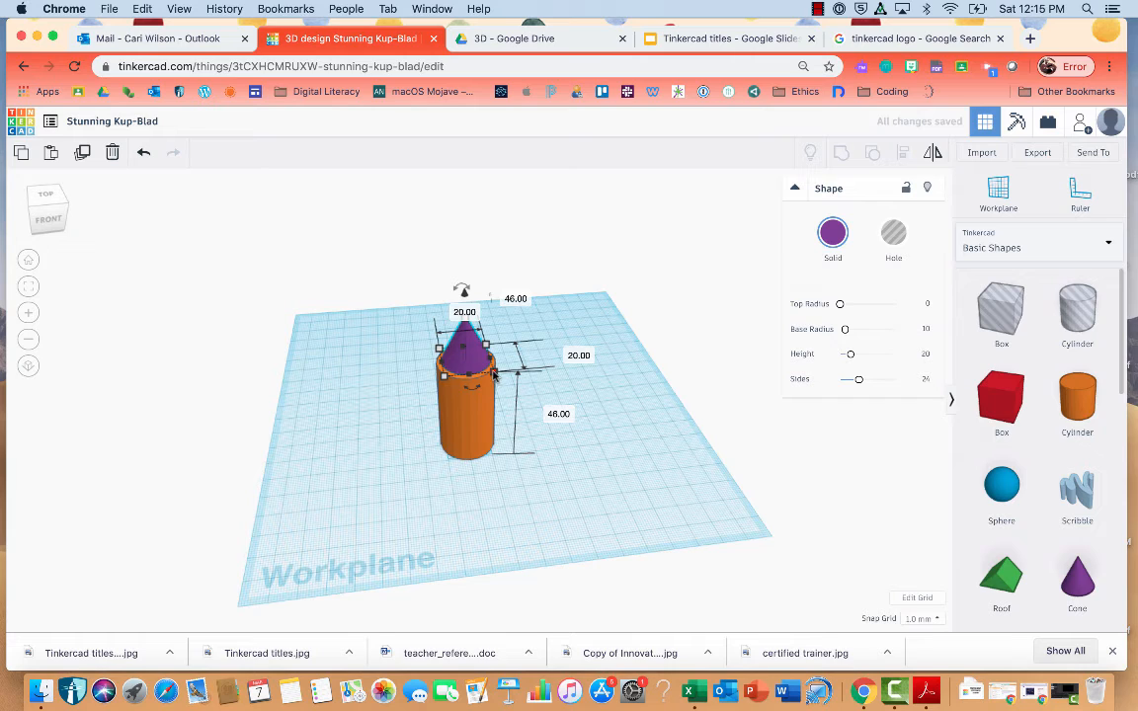
Enlarge the cone's base to match the cylinder's width and shift the cone over the cylinder's top.
{"action": "left_click_drag", "start_coordinate": [495, 374], "coordinate": [473, 339]}
{"action": "key", "text": "Up"}
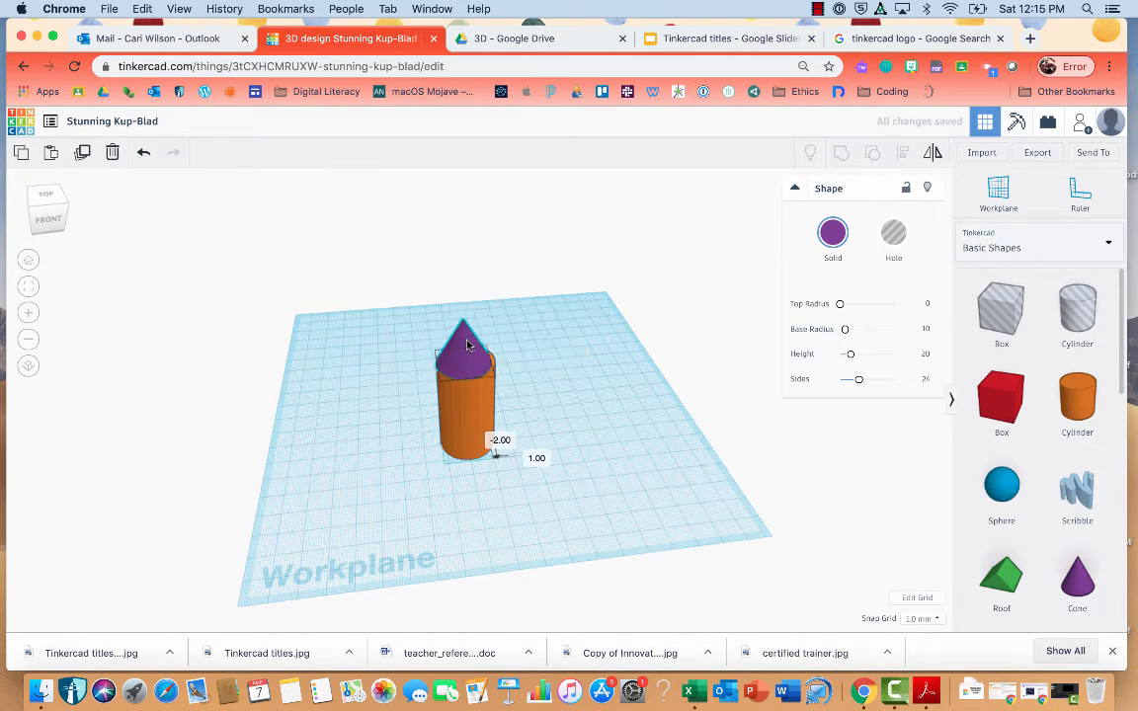
{"action": "key", "text": "Left"}
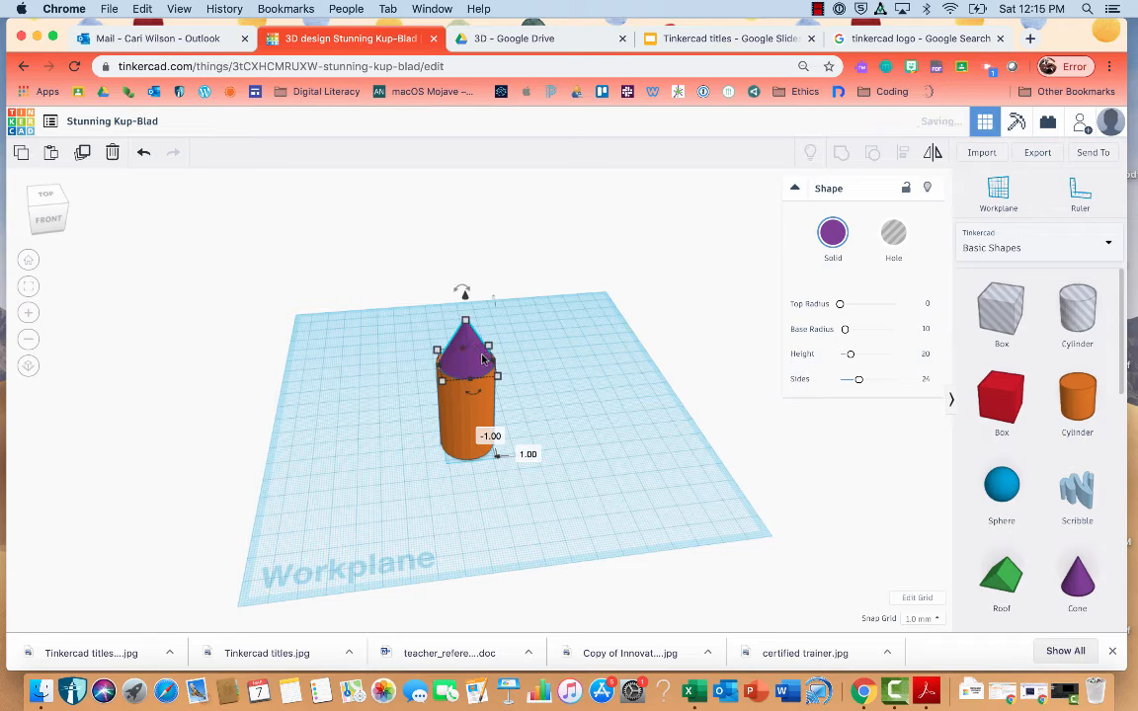
{"action": "left_click_drag", "start_coordinate": [500, 379], "coordinate": [483, 366]}
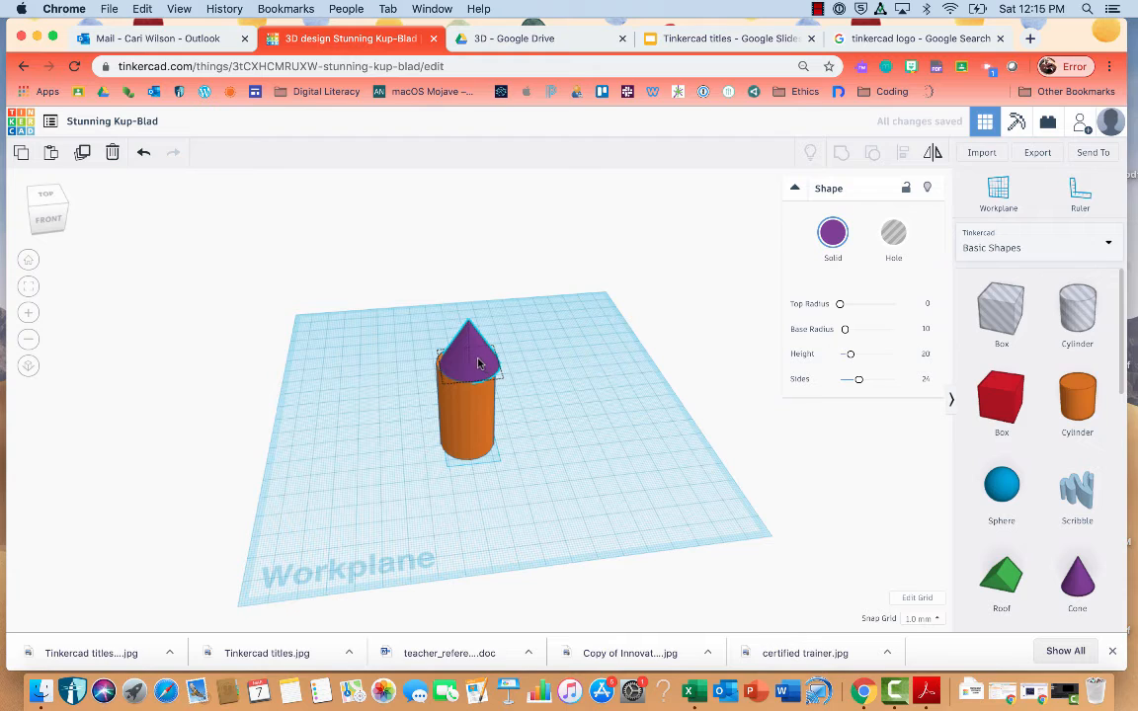
{"action": "key", "text": "Left"}
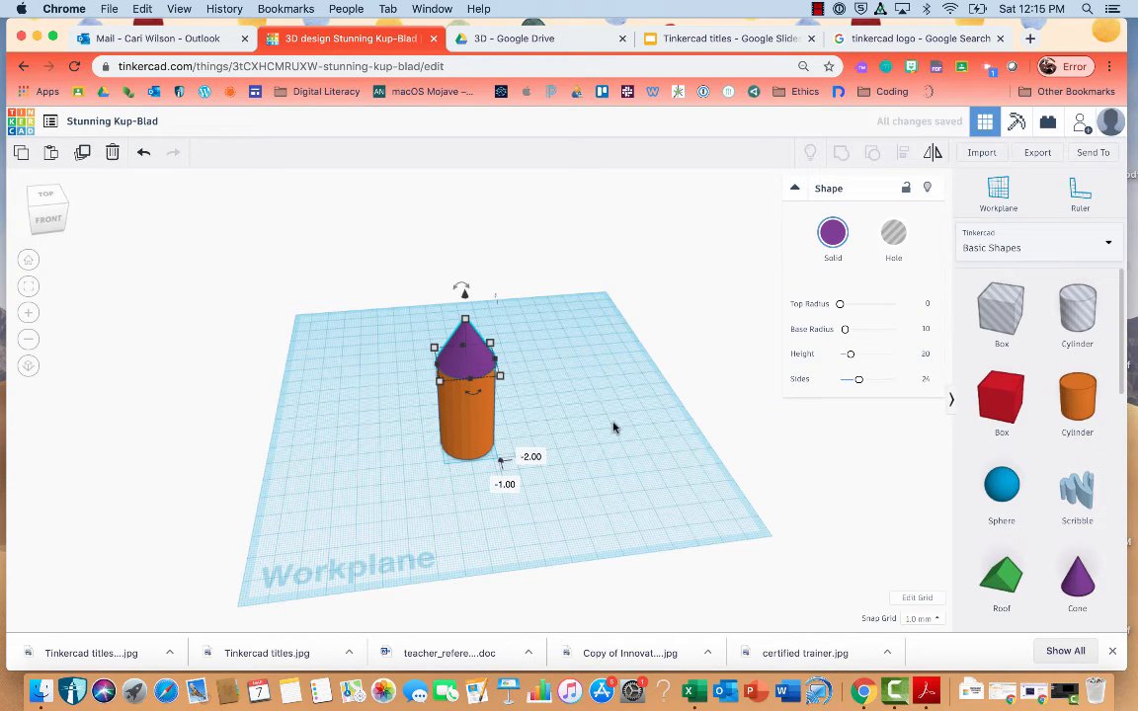
Nudge the cone about 1 mm to centre it on the cylinder, checking its fit from above and from the side.
{"action": "right_click_drag", "start_coordinate": [613, 429], "coordinate": [401, 488]}
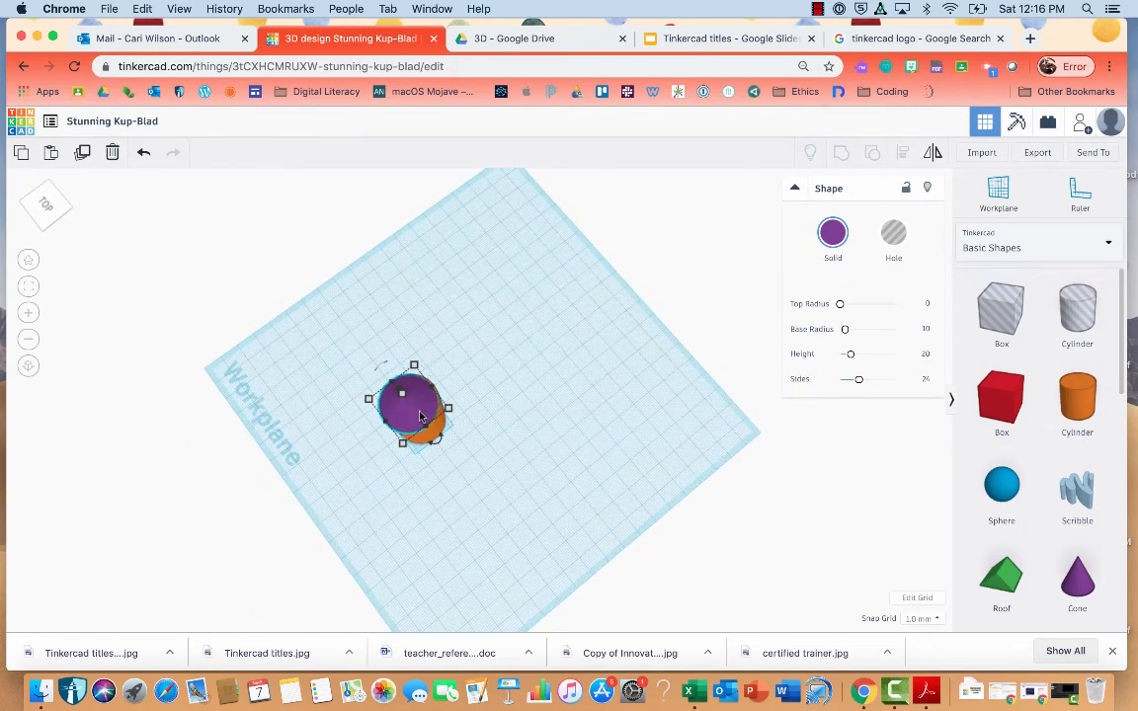
{"action": "left_click_drag", "start_coordinate": [420, 415], "coordinate": [422, 416]}
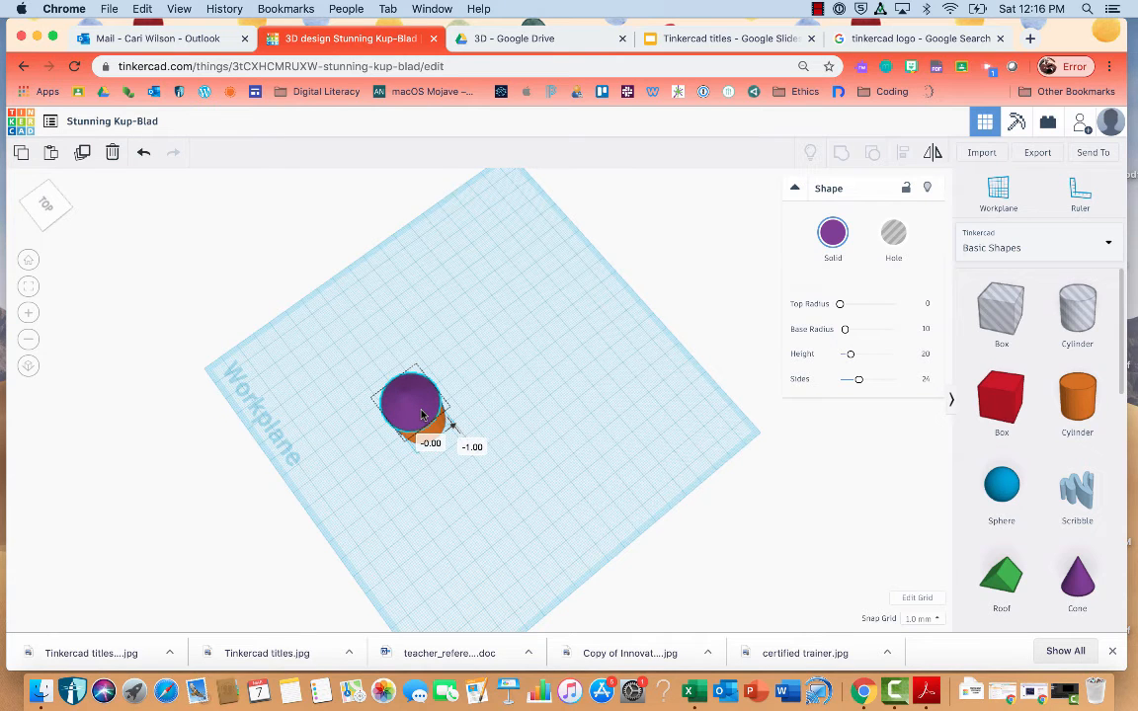
{"action": "right_click_drag", "start_coordinate": [455, 497], "coordinate": [381, 414]}
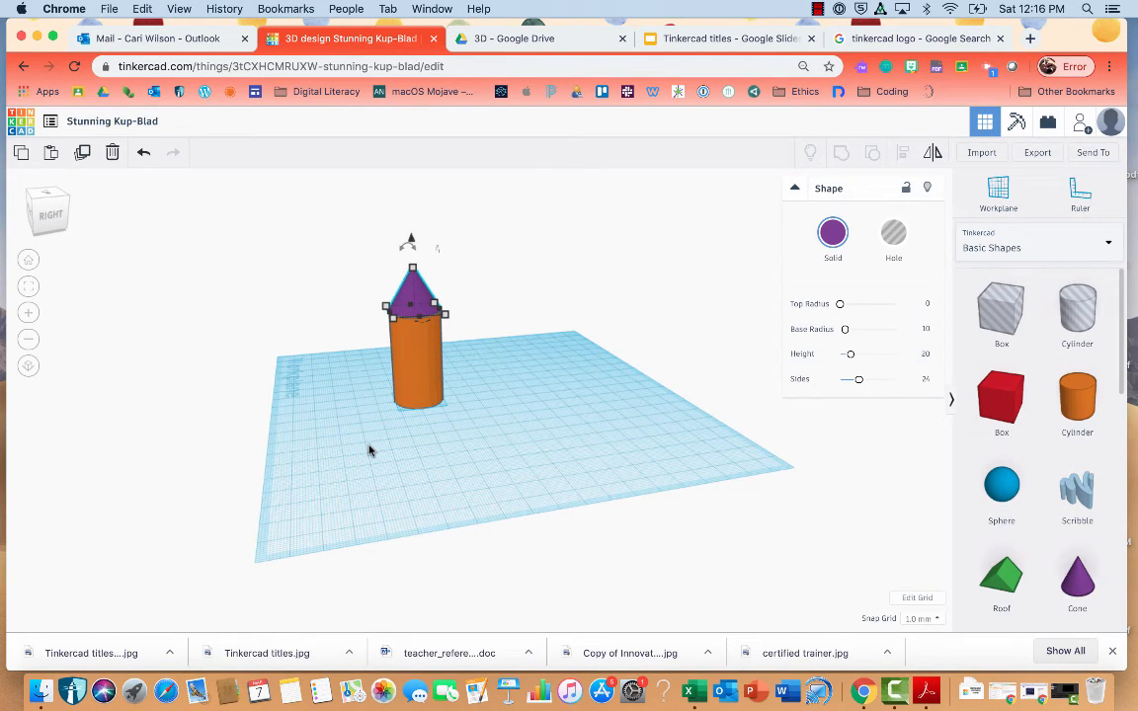
{"action": "left_click", "coordinate": [368, 457]}
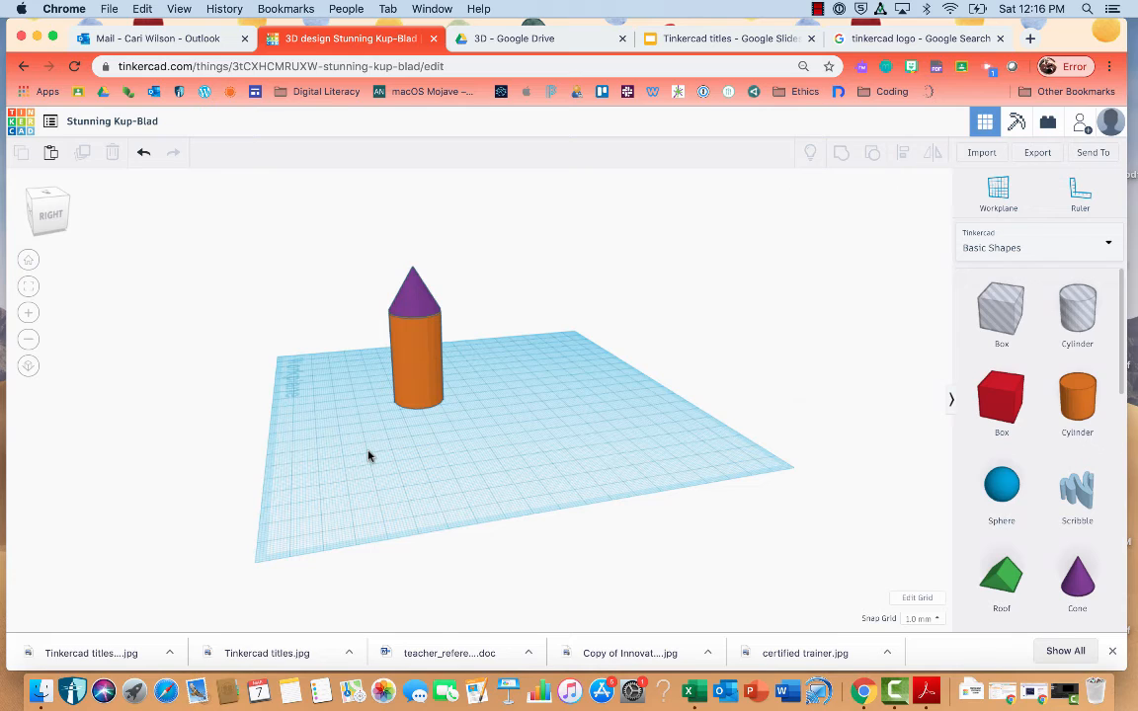
Try aligning the cone and cylinder vertically, first by their middles and finally by their bases.
{"action": "left_click", "coordinate": [418, 362]}
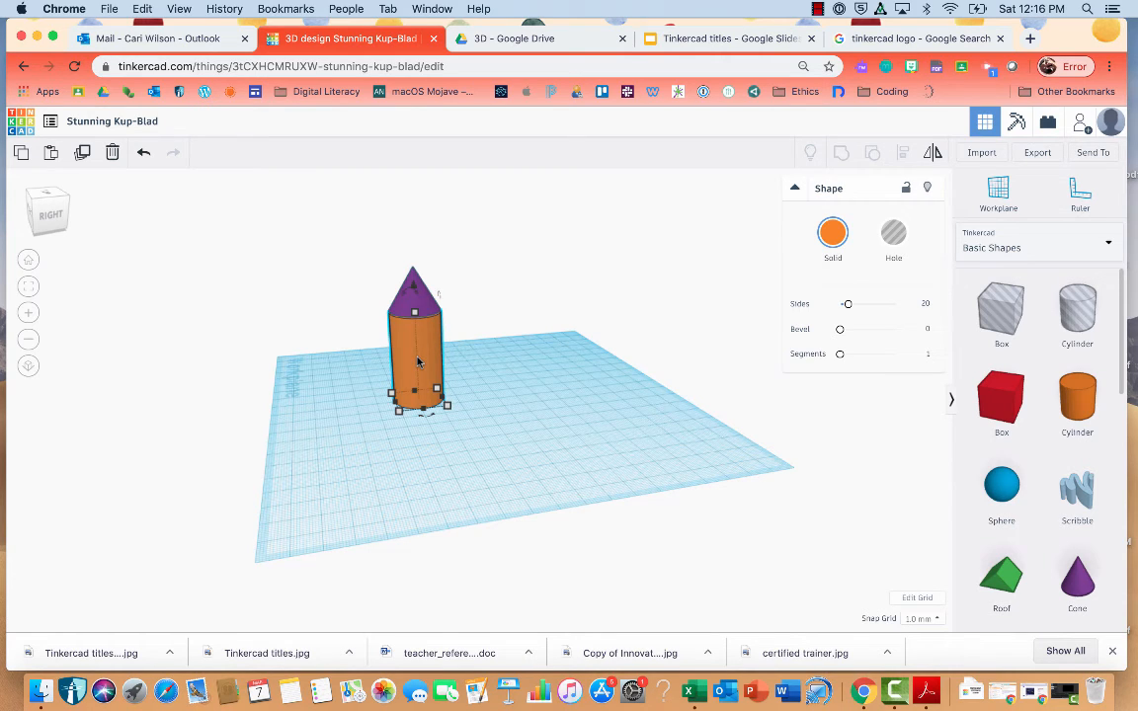
{"action": "left_click", "coordinate": [424, 305], "text": "shift"}
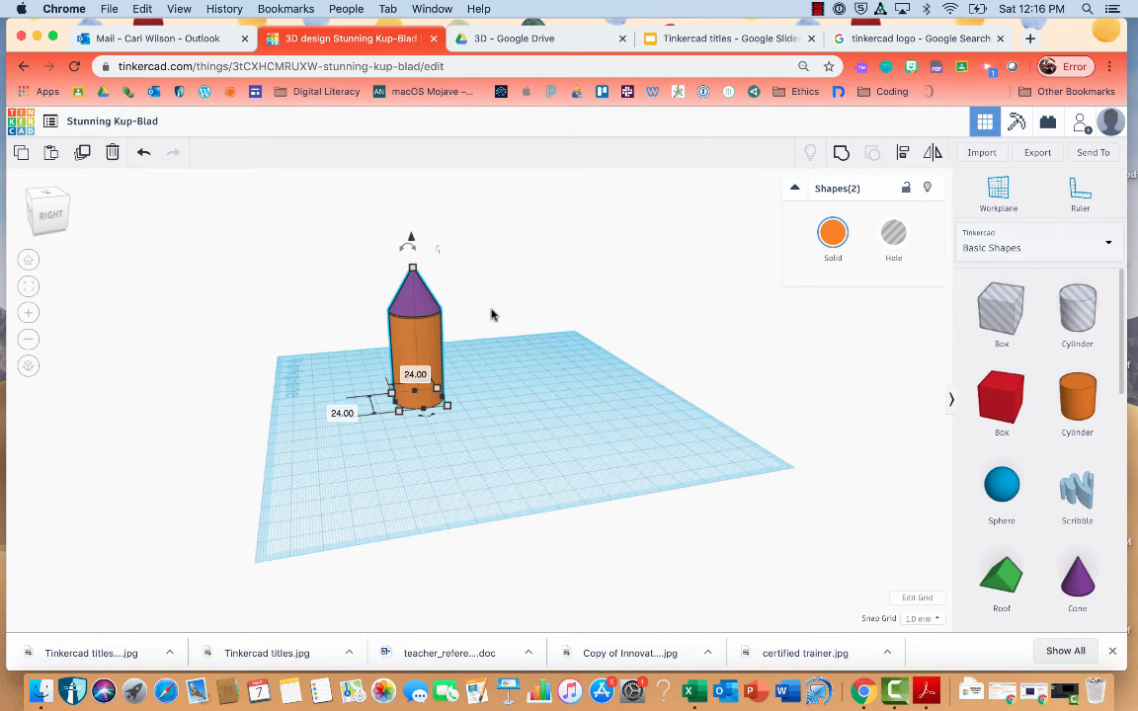
{"action": "left_click", "coordinate": [903, 154]}
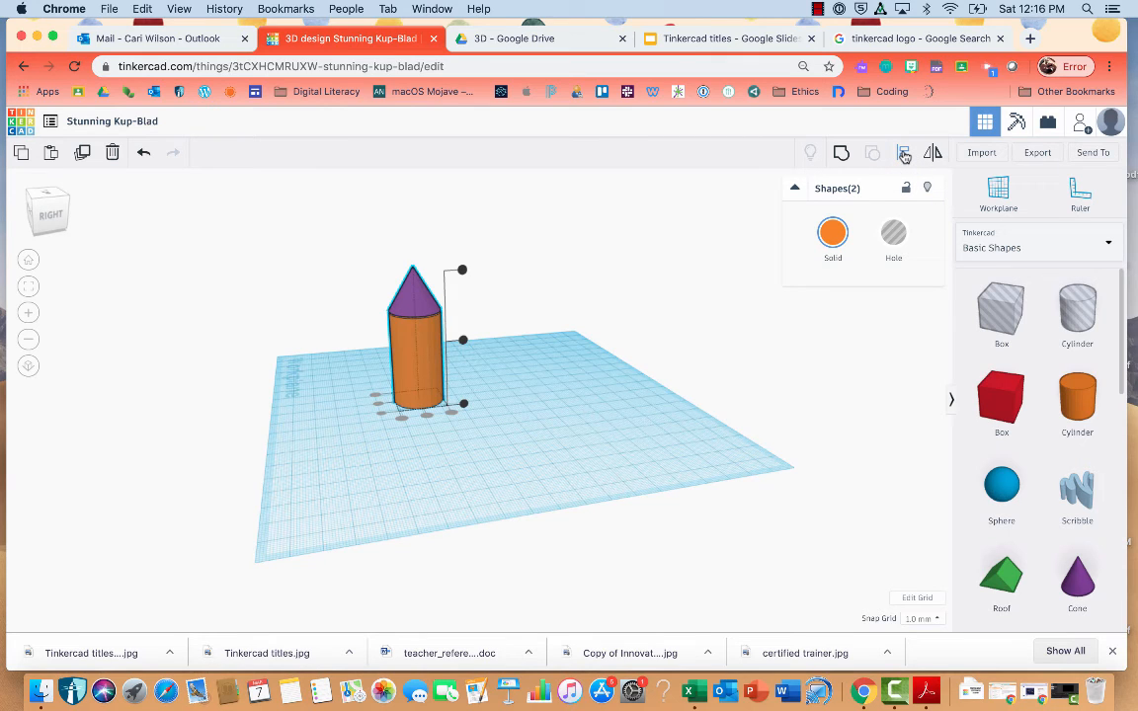
{"action": "left_click", "coordinate": [463, 342]}
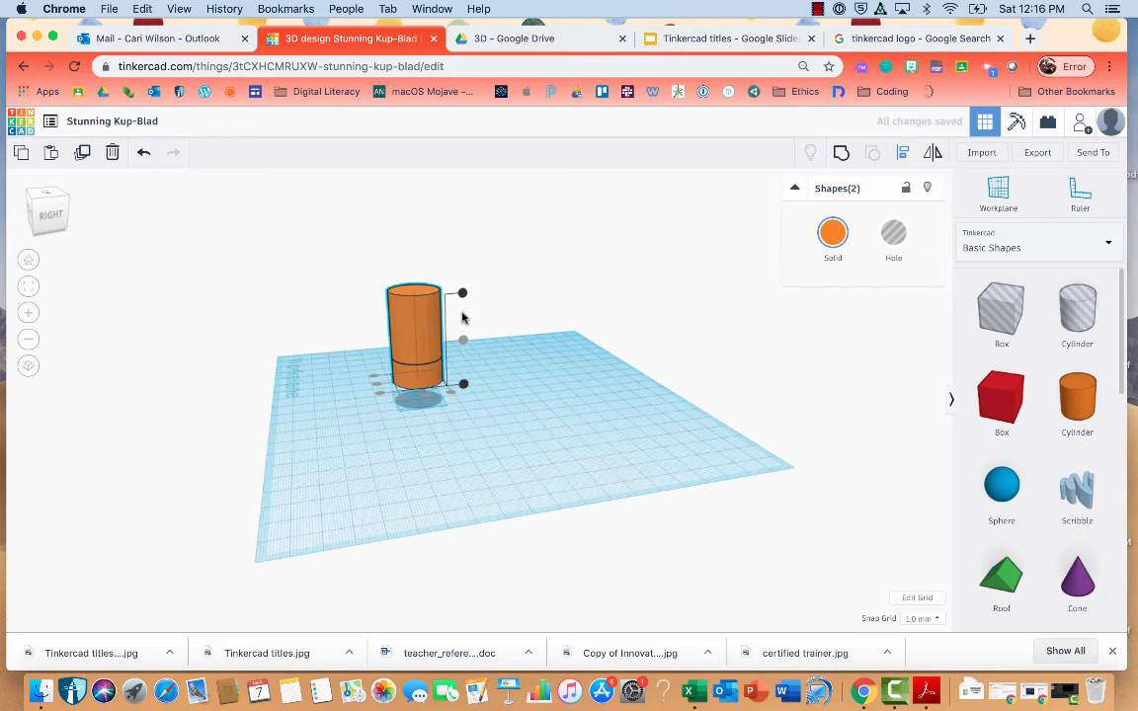
{"action": "left_click", "coordinate": [463, 294]}
{"action": "left_click", "coordinate": [463, 383]}
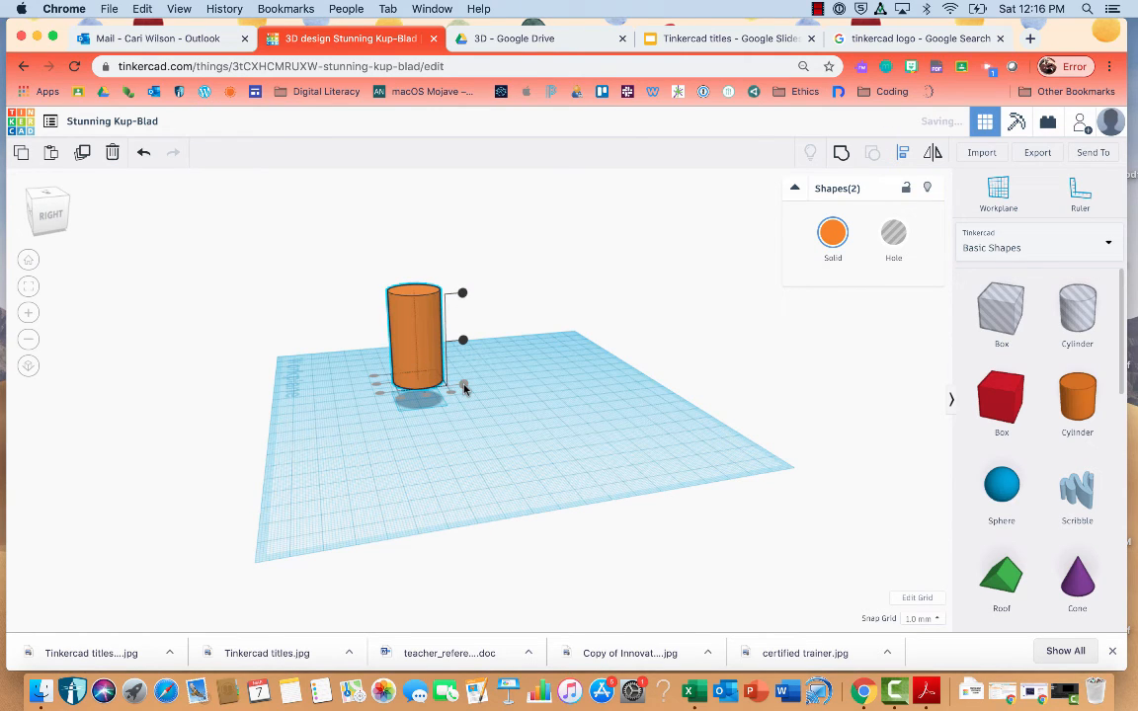
Undo the vertical alignments of the cone and cylinder and try centring the two shapes horizontally instead.
{"action": "left_click", "coordinate": [143, 152]}
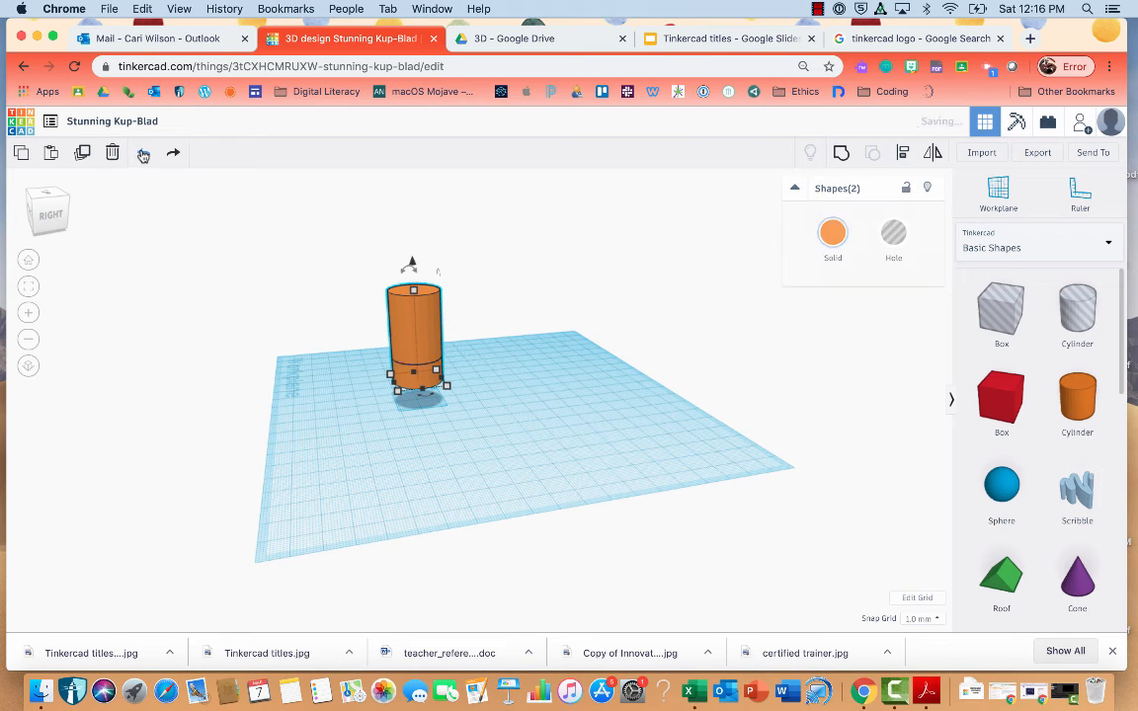
{"action": "left_click", "coordinate": [144, 152]}
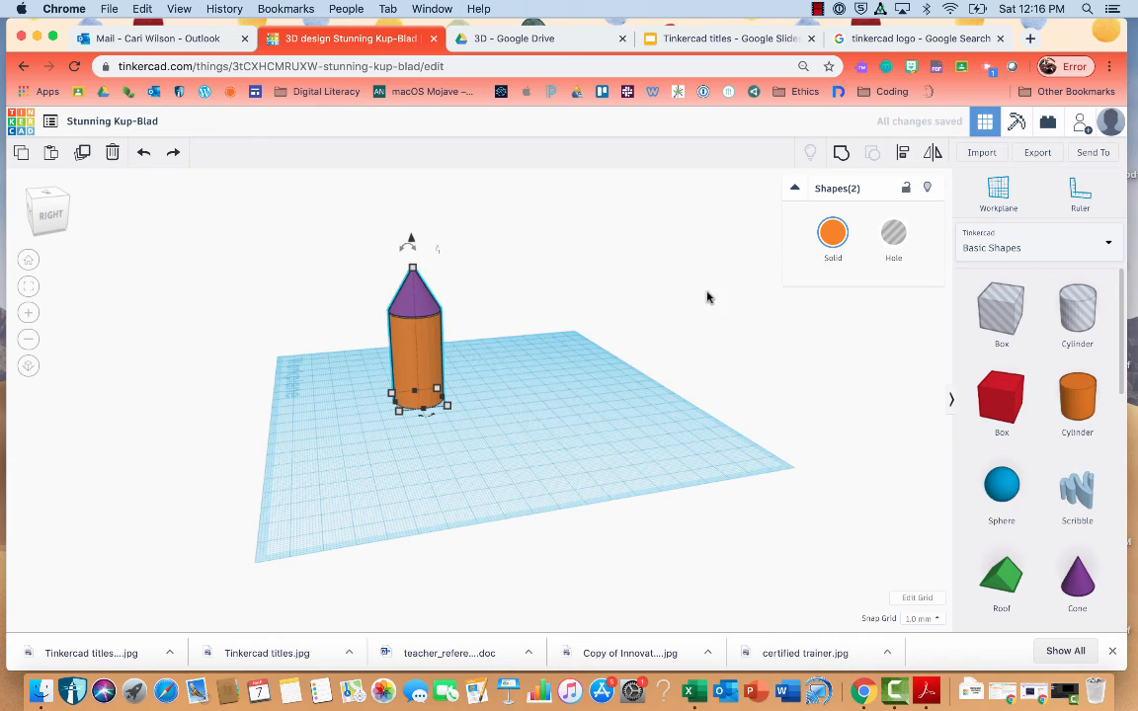
{"action": "left_click", "coordinate": [903, 154]}
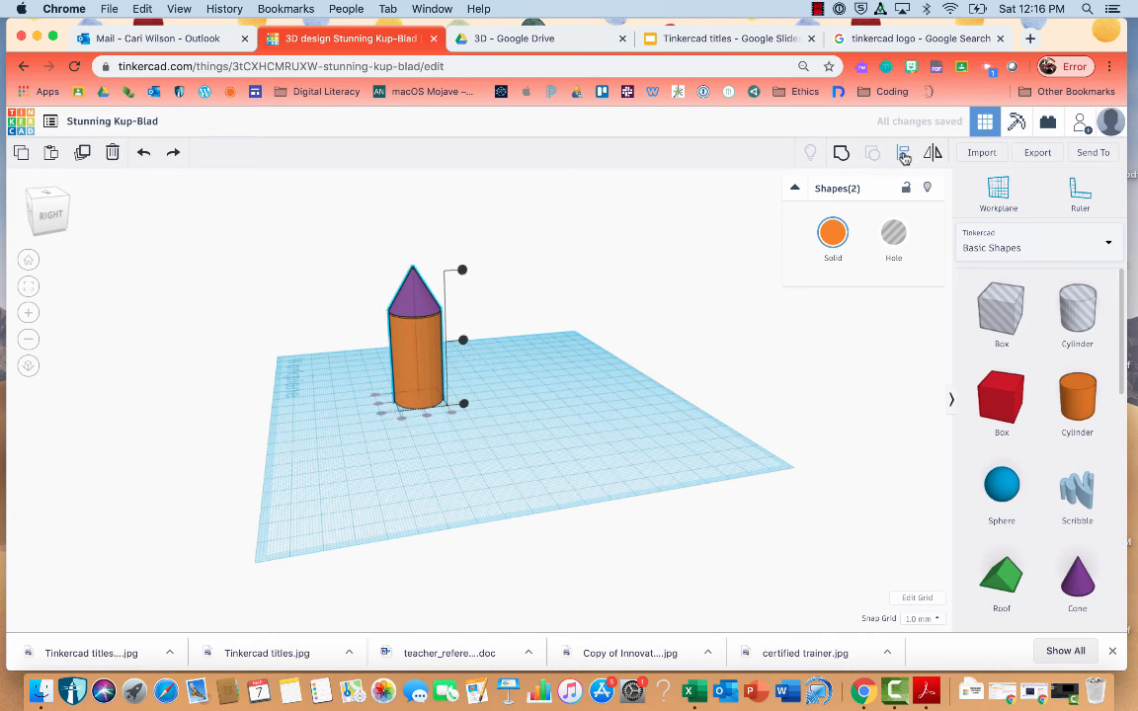
{"action": "left_click", "coordinate": [429, 421]}
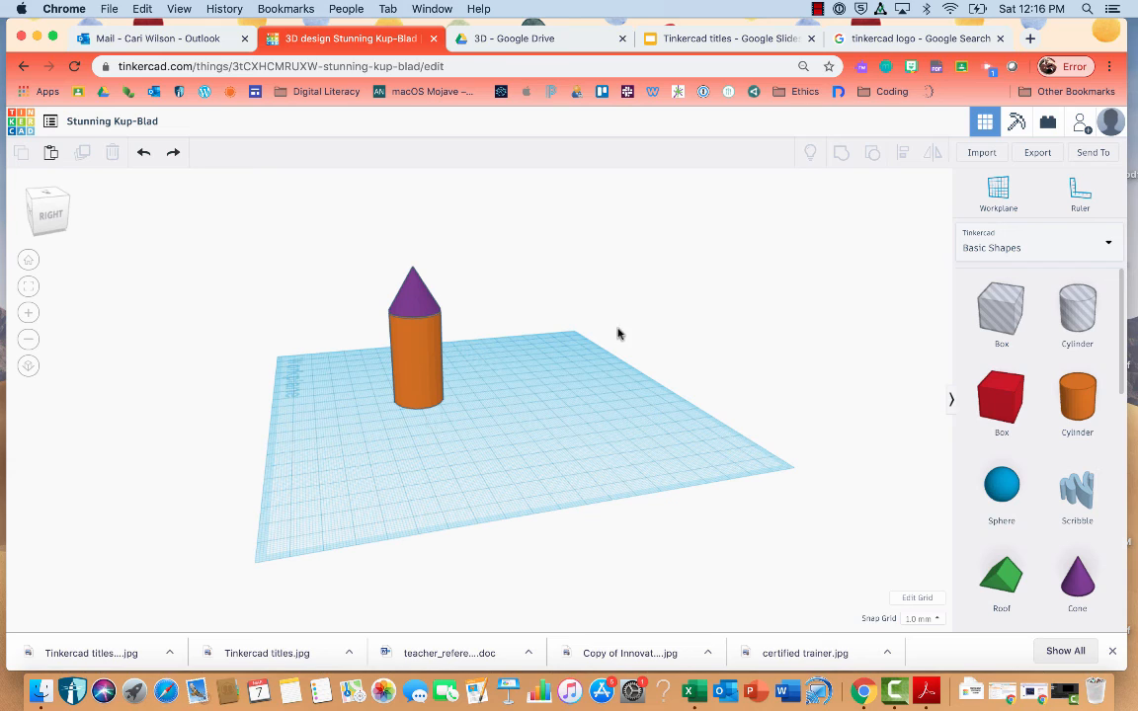
Group the cone and the cylinder into one solid shape.
{"action": "left_click", "coordinate": [426, 379]}
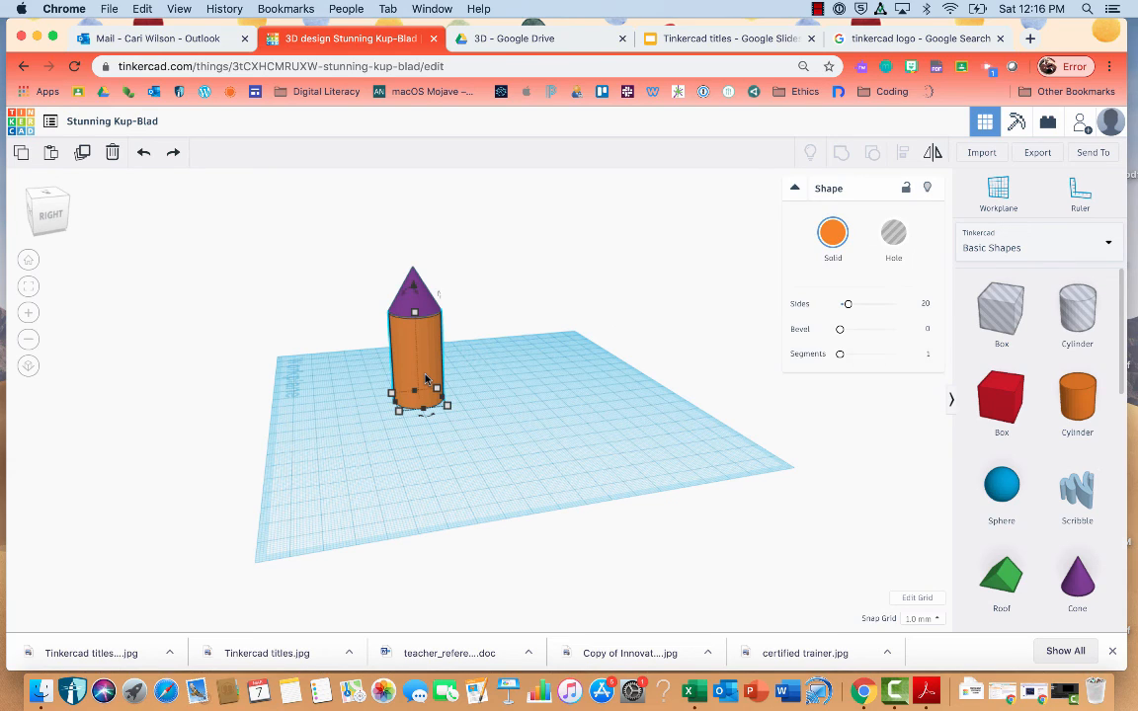
{"action": "left_click", "coordinate": [426, 306], "text": "shift"}
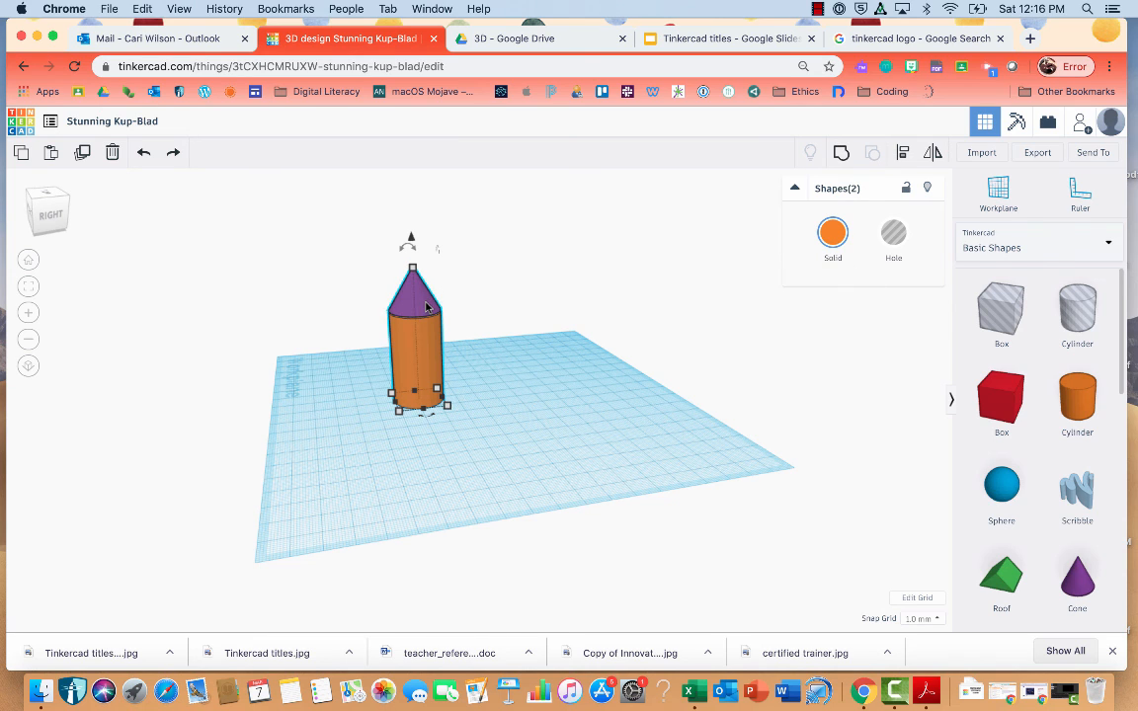
{"action": "left_click", "coordinate": [840, 154]}
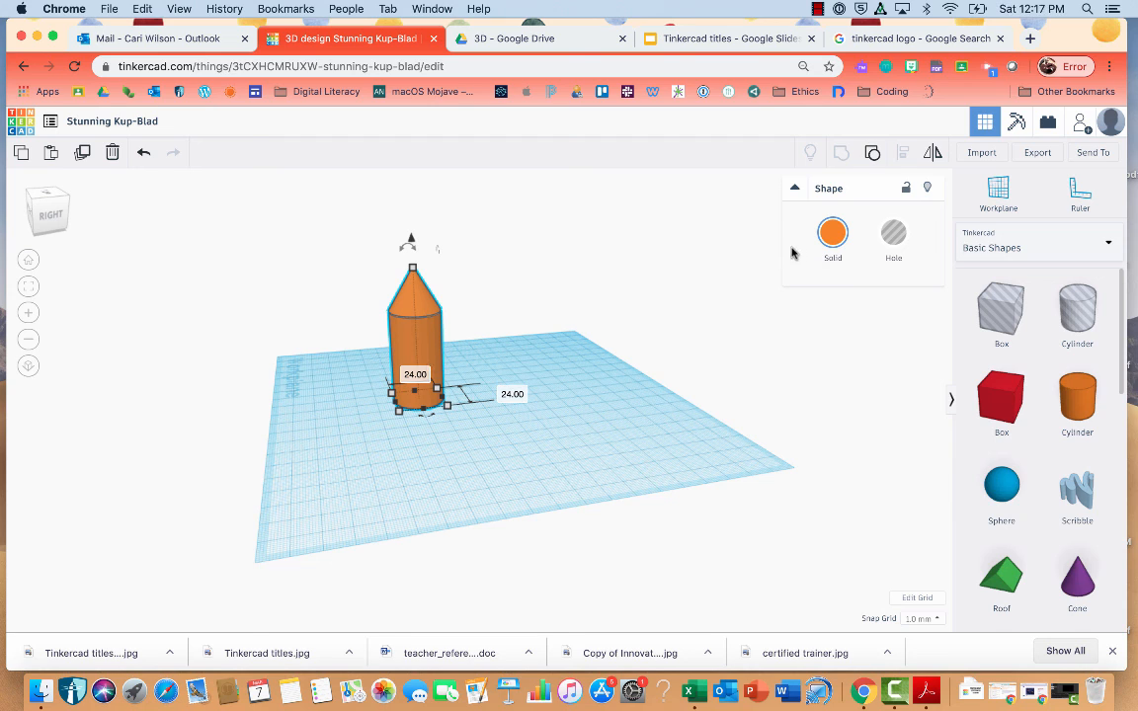
Recolour the grouped cone-topped column with a grey preset solid colour and deselect it.
{"action": "left_click", "coordinate": [832, 232]}
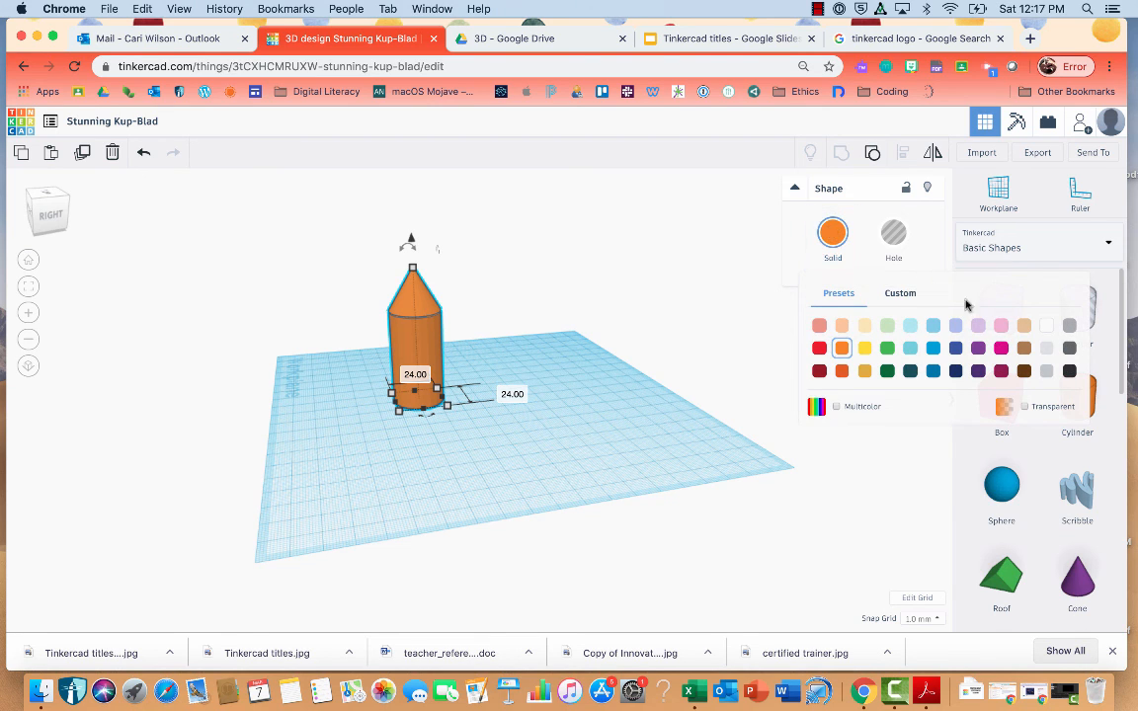
{"action": "left_click", "coordinate": [1046, 371]}
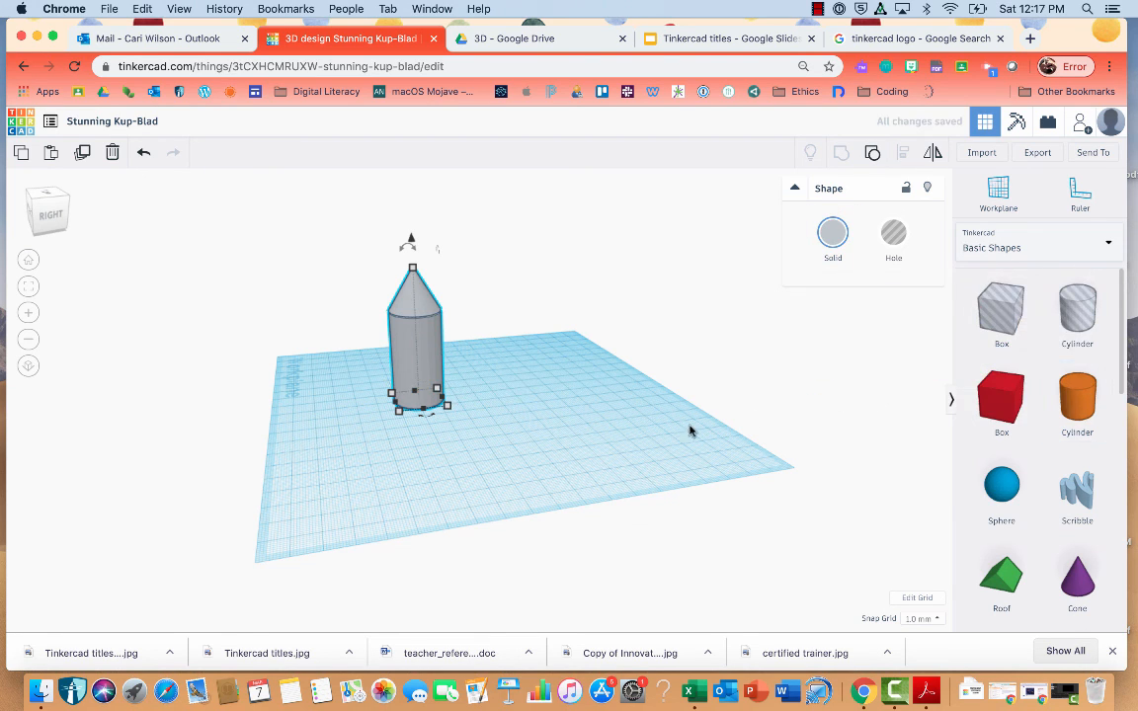
{"action": "left_click", "coordinate": [660, 436]}
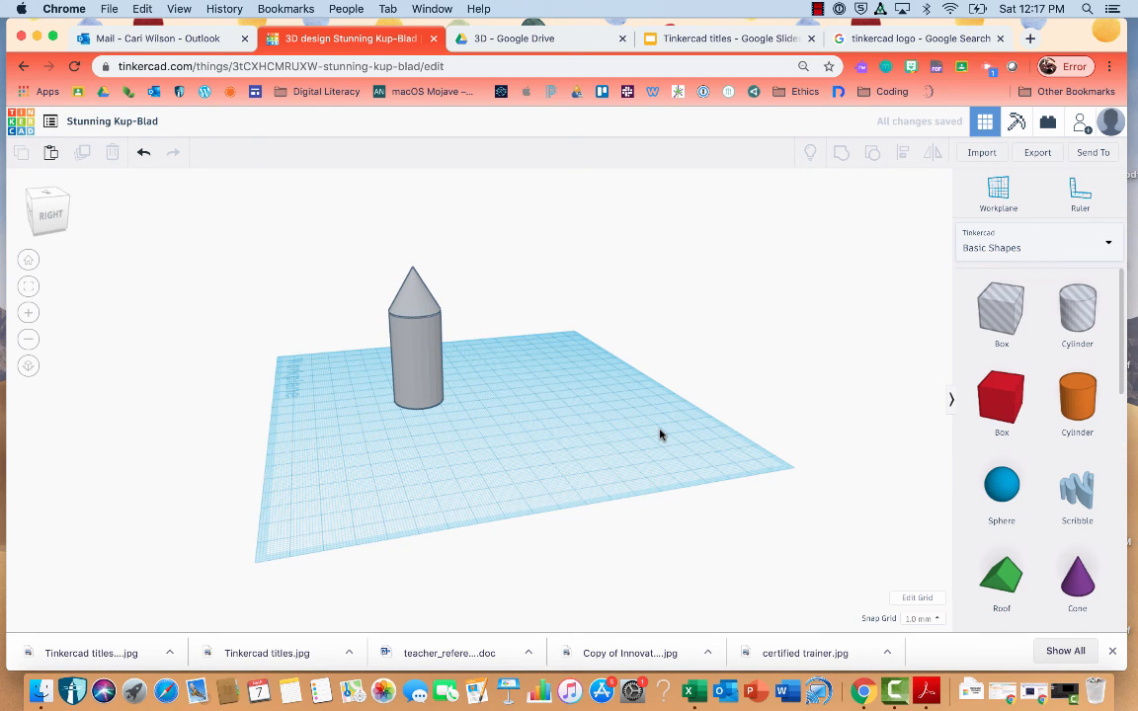